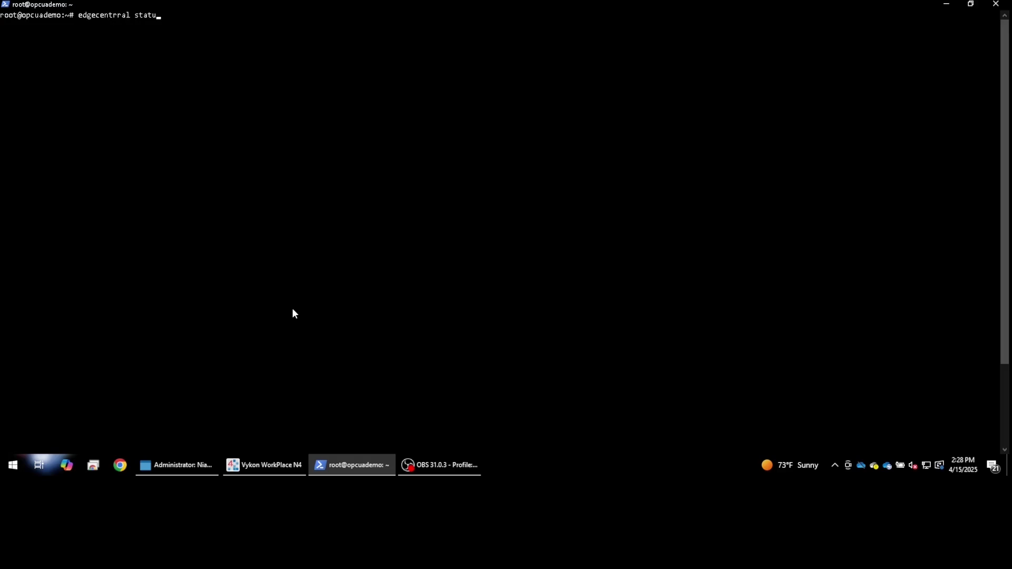
Step: Run edgecentral status and examine the running controller, chw-system and BACnet device containers
{"action": "type", "text": "al ttatus"}
{"action": "key", "text": "Return"}
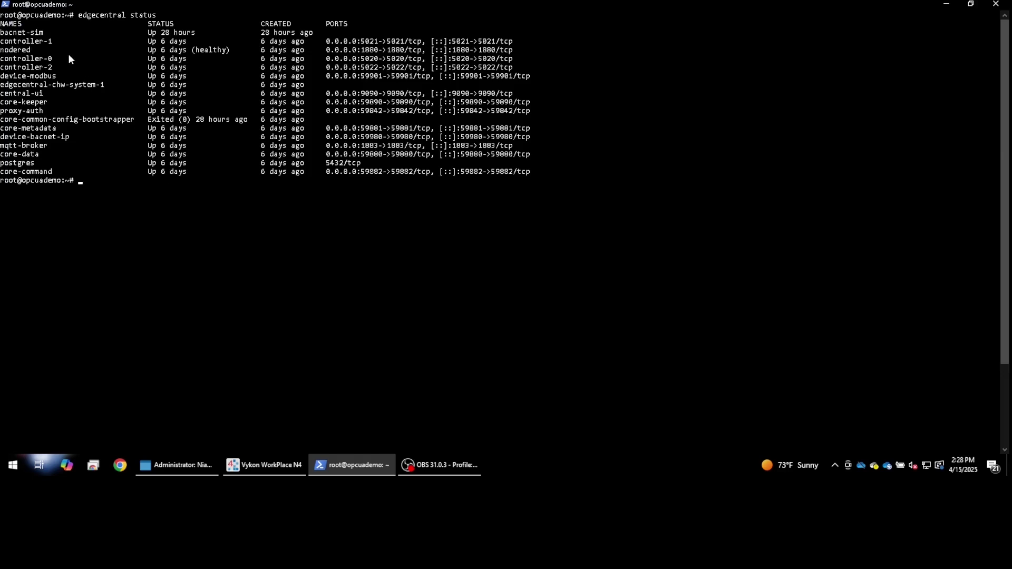
{"action": "left_click_drag", "start_coordinate": [51, 42], "coordinate": [22, 42]}
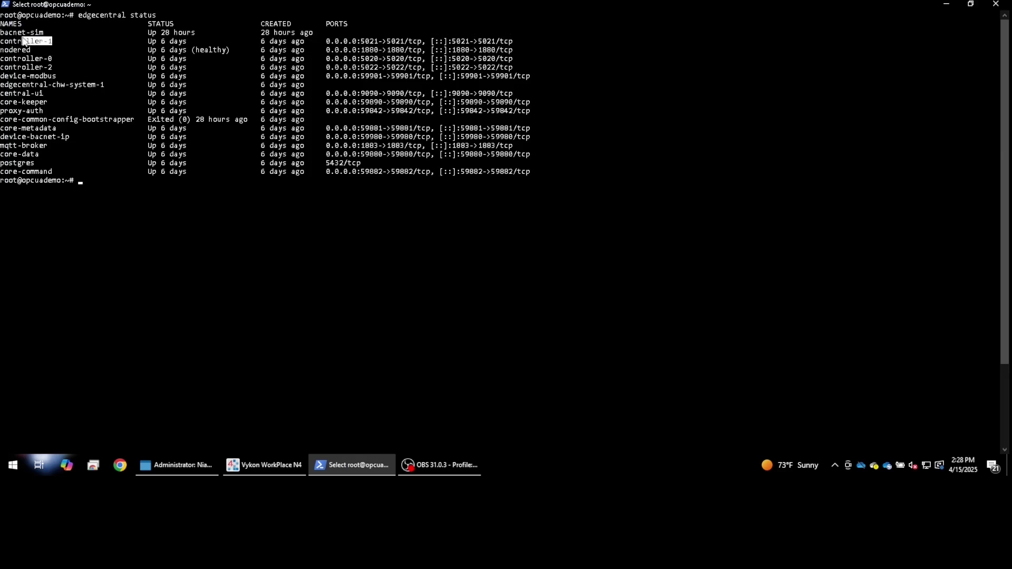
{"action": "left_click", "coordinate": [53, 68]}
{"action": "left_click", "coordinate": [50, 84]}
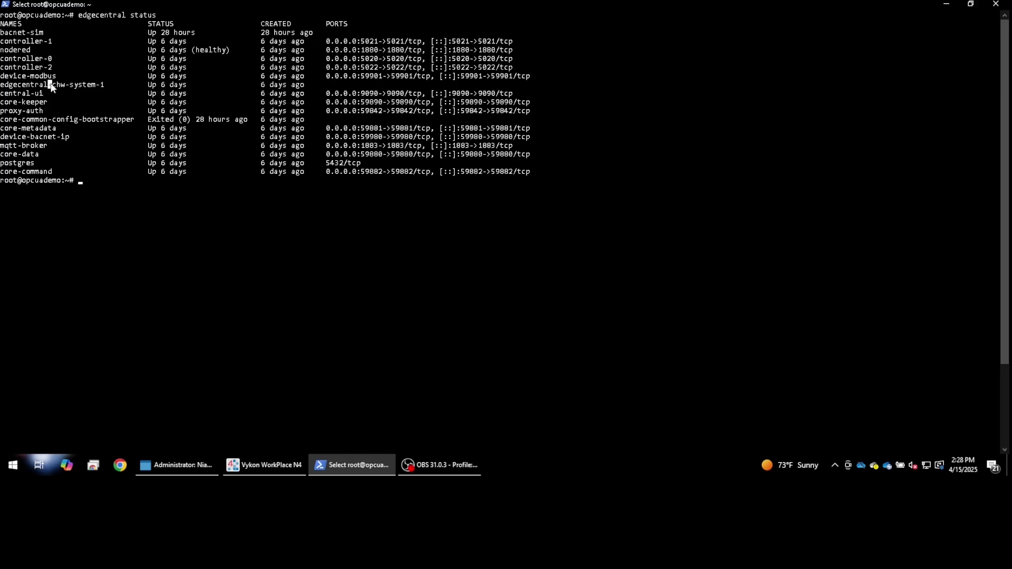
{"action": "left_click", "coordinate": [46, 137]}
{"action": "left_click", "coordinate": [185, 180]}
Step: Clear the terminal and start the OPC UA server container with edgecentral up opc-ua-server
{"action": "type", "text": "clea"}
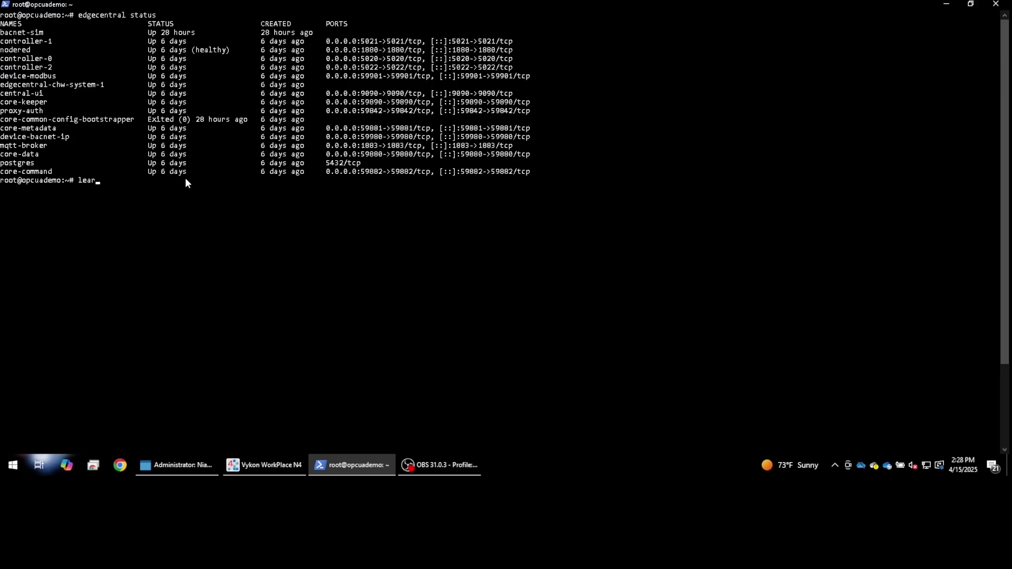
{"action": "key", "text": "BackSpace"}
{"action": "key", "text": "BackSpace"}
{"action": "key", "text": "BackSpace"}
{"action": "type", "text": "clear"}
{"action": "key", "text": "Return"}
{"action": "type", "text": "edgecentral up opc-ua-server"}
{"action": "key", "text": "Return"}
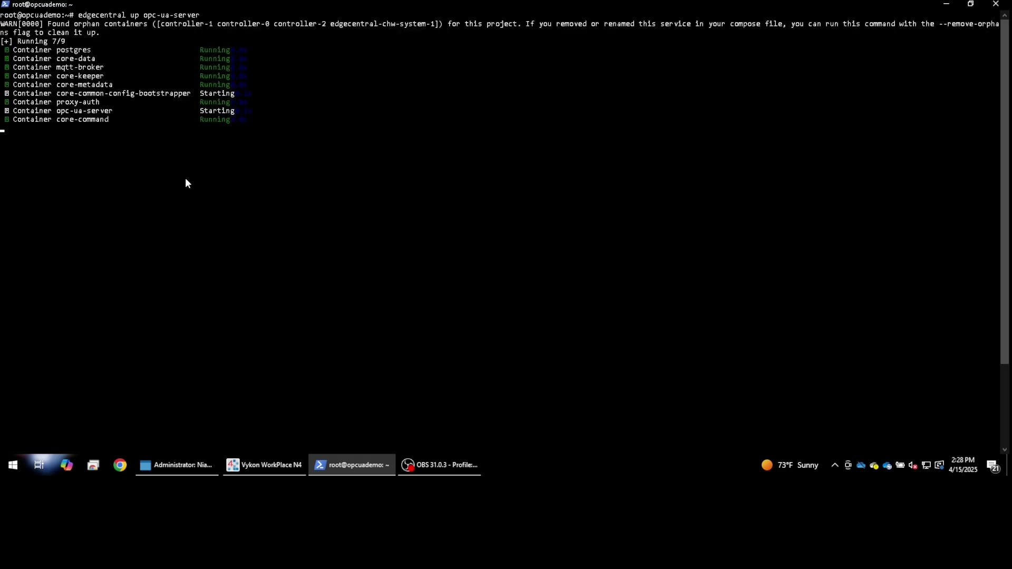
Step: Run edgecentral status on a cleared terminal to check the opc-ua-server's published port, and clear the output
{"action": "type", "text": "clear"}
{"action": "key", "text": "Return"}
{"action": "type", "text": "edge"}
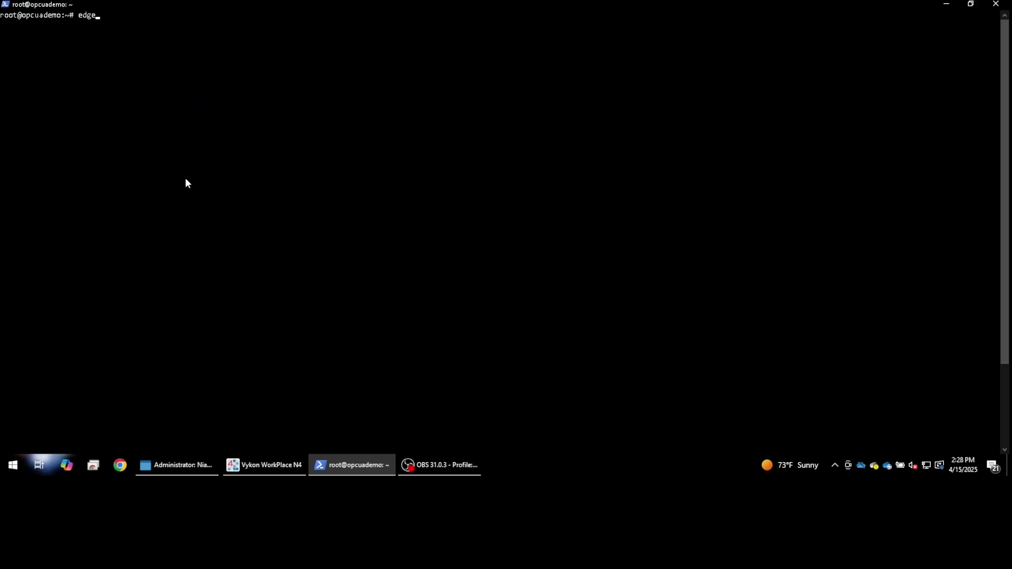
{"action": "type", "text": "central status"}
{"action": "key", "text": "Return"}
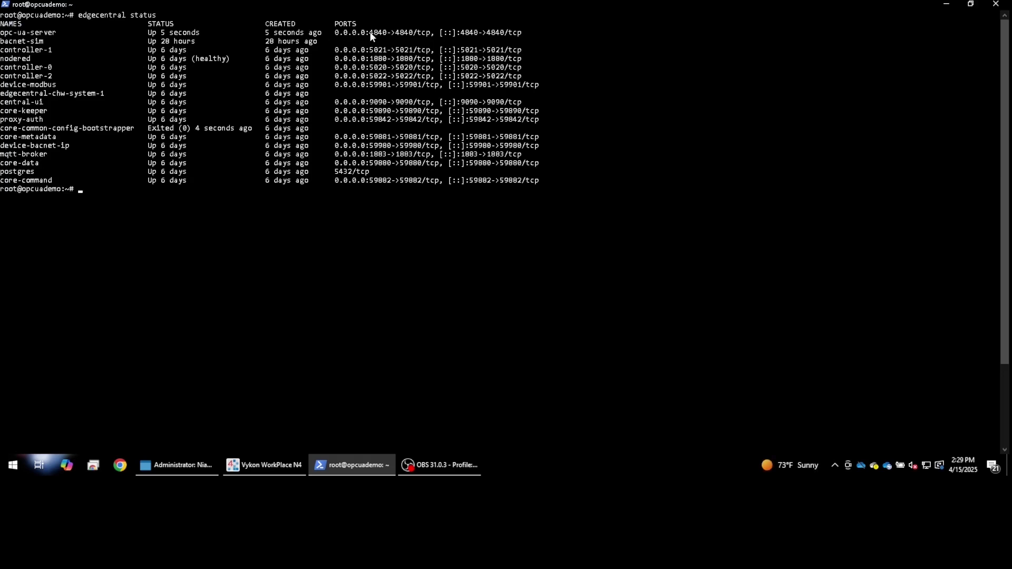
{"action": "left_click_drag", "start_coordinate": [371, 33], "coordinate": [388, 38]}
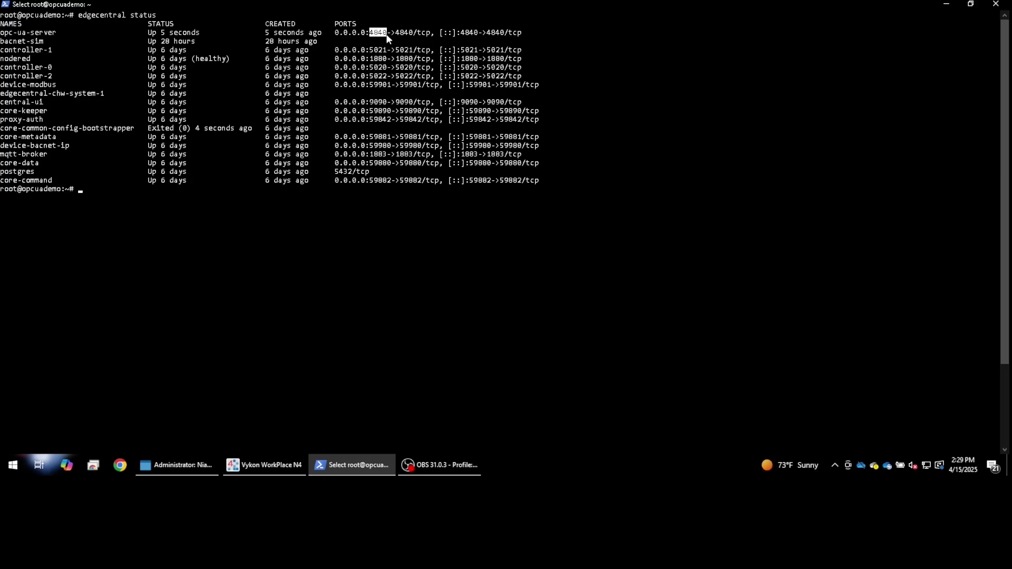
{"action": "left_click", "coordinate": [258, 190]}
{"action": "key", "text": "Escape"}
{"action": "type", "text": "clear"}
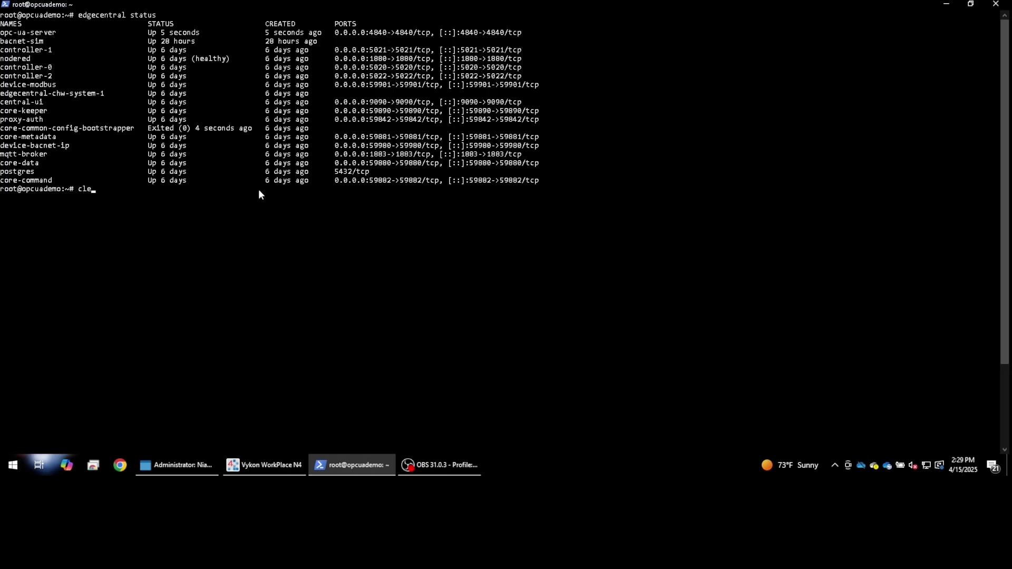
{"action": "key", "text": "Return"}
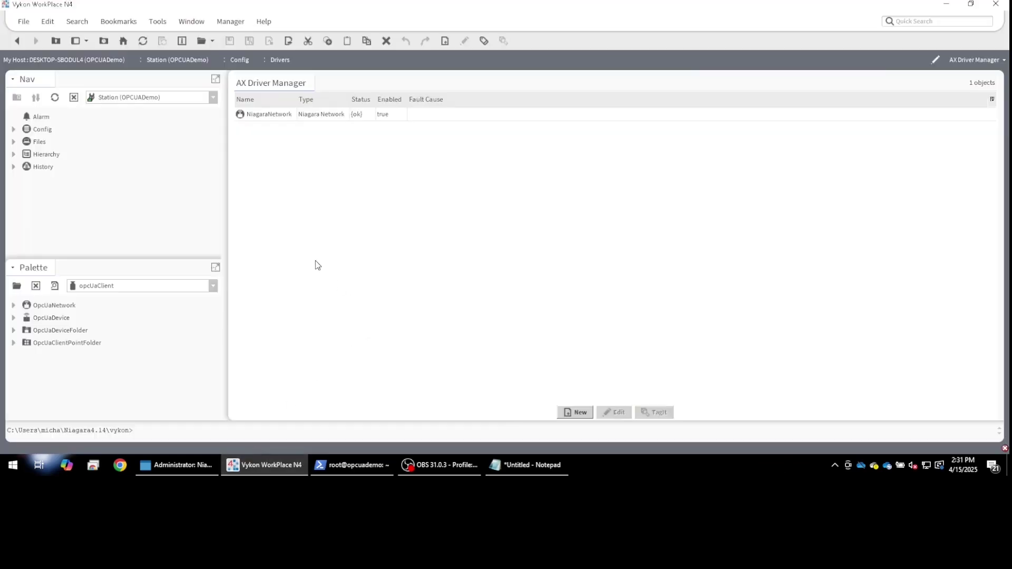
Step: In Vykon WorkPlace, expand the station's Config and Drivers nodes and open the opcUaClient palette
{"action": "left_click", "coordinate": [13, 129]}
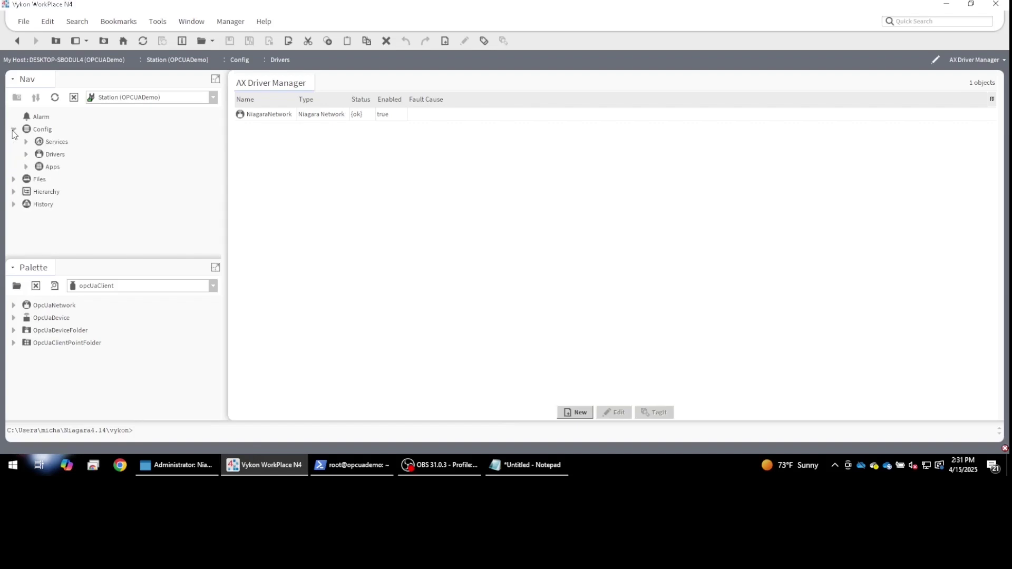
{"action": "left_click", "coordinate": [26, 155]}
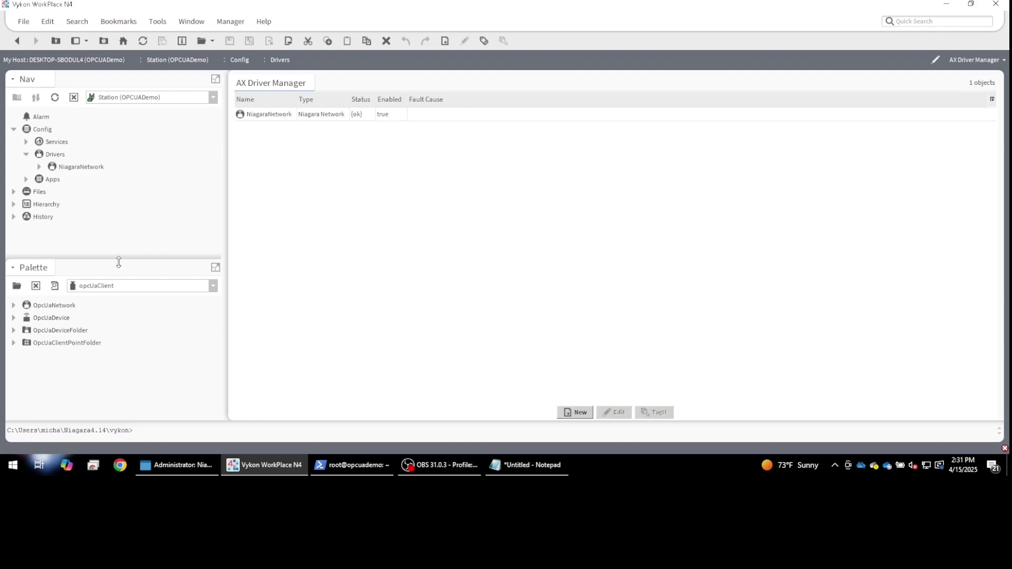
{"action": "left_click", "coordinate": [17, 287]}
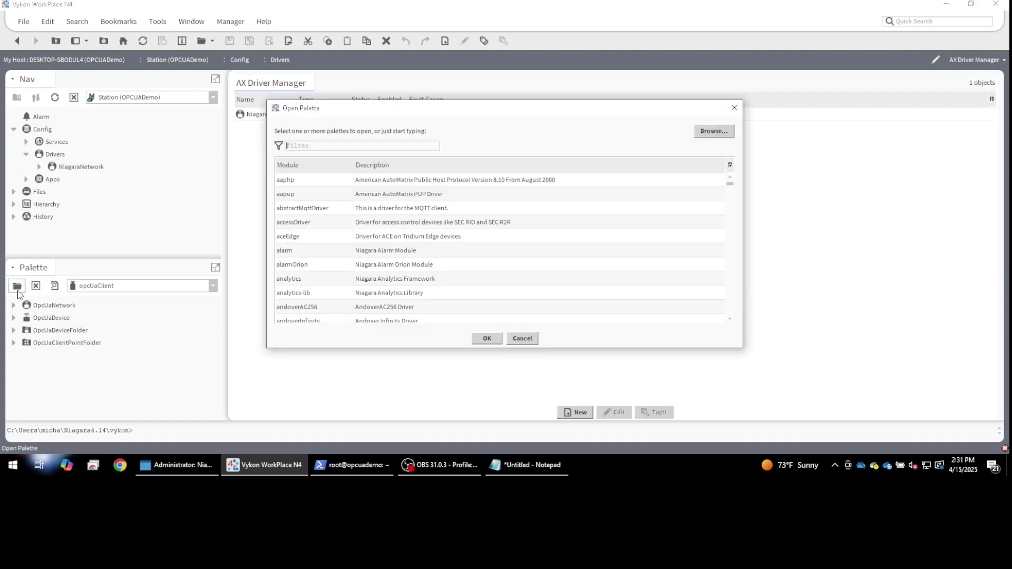
{"action": "type", "text": "opc"}
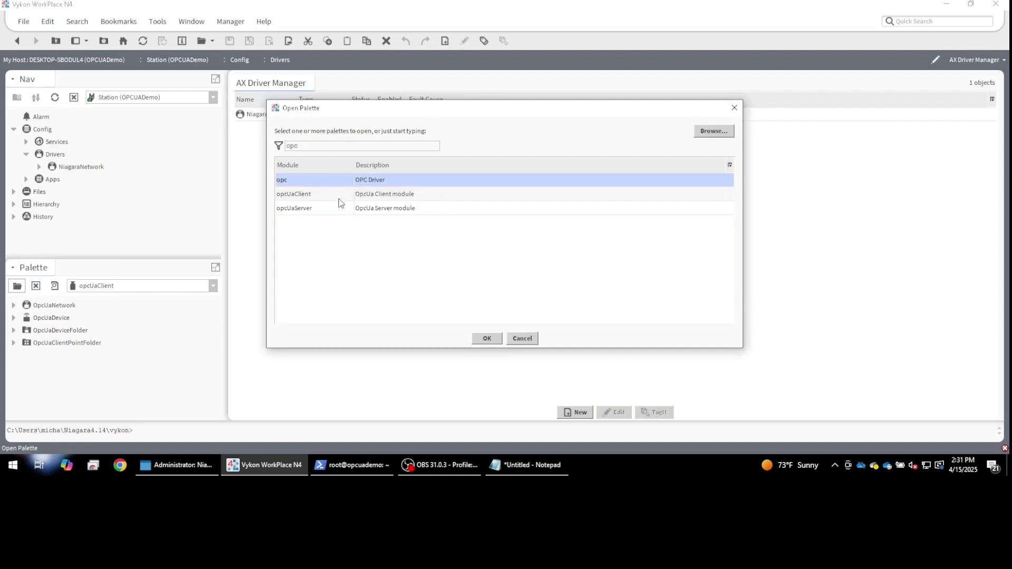
{"action": "double_click", "coordinate": [340, 200]}
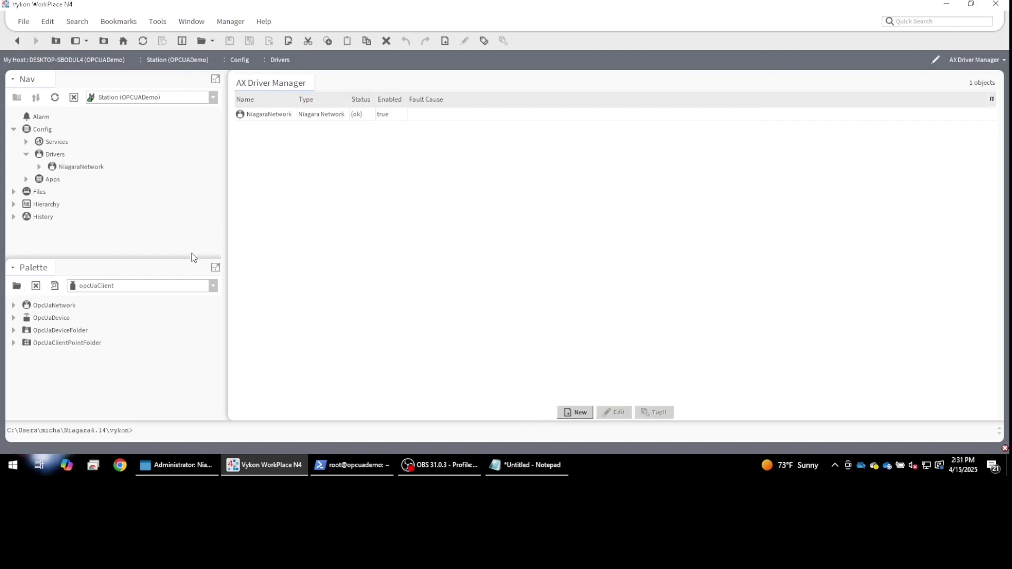
Step: Add an OpcUaNetwork from the palette to the station's Drivers under its default name and open its device manager
{"action": "left_click_drag", "start_coordinate": [57, 307], "coordinate": [60, 157]}
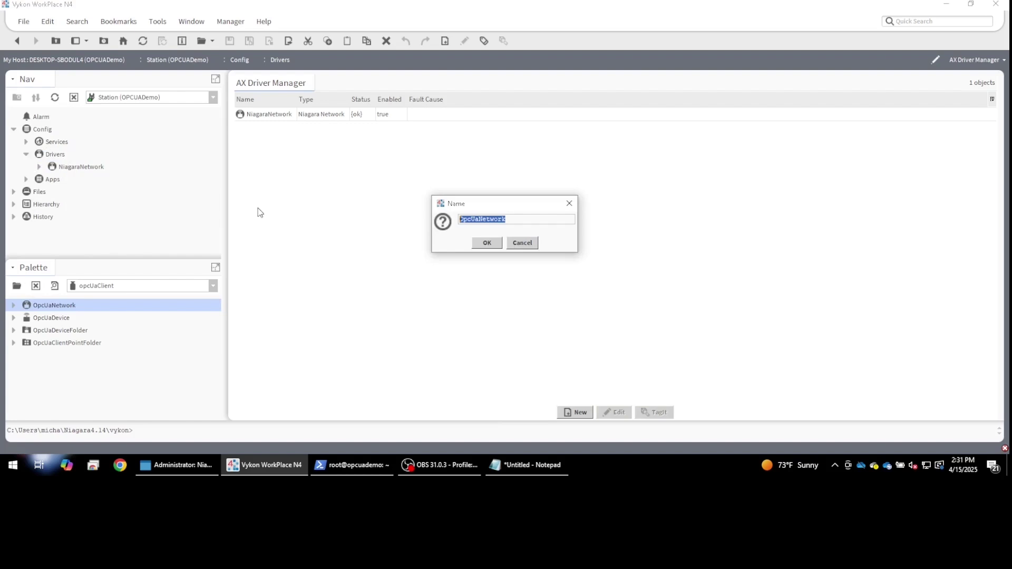
{"action": "left_click", "coordinate": [486, 243]}
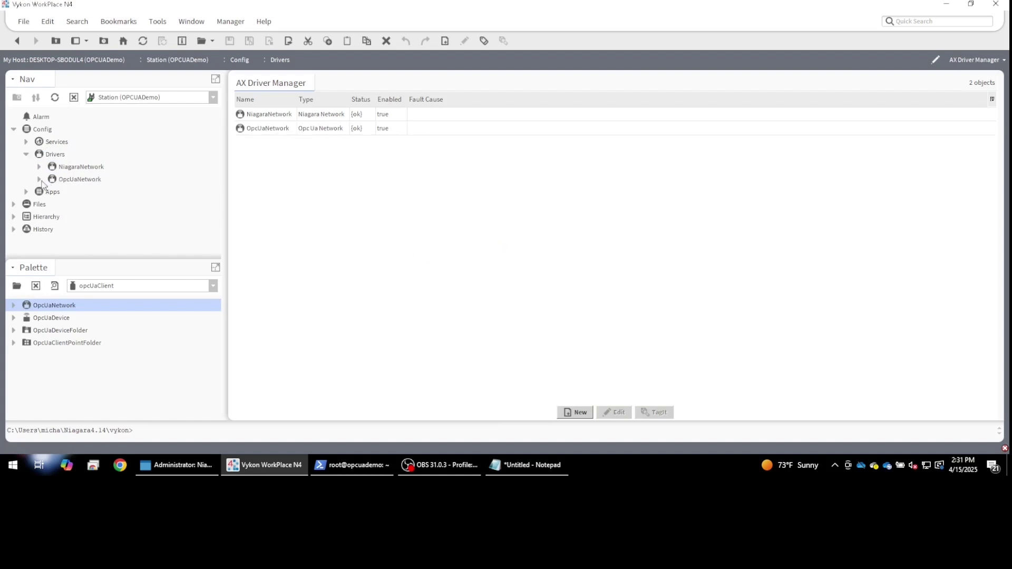
{"action": "double_click", "coordinate": [76, 181]}
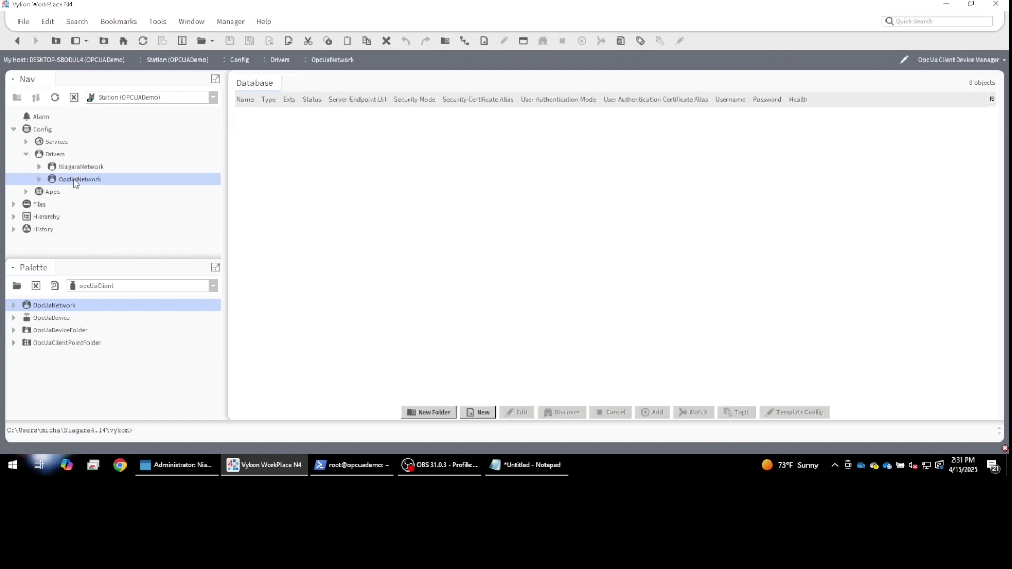
{"action": "left_click", "coordinate": [38, 179]}
Step: Create one new Opc Ua Device in the network and name it EdgeCentralGW
{"action": "left_click", "coordinate": [480, 413]}
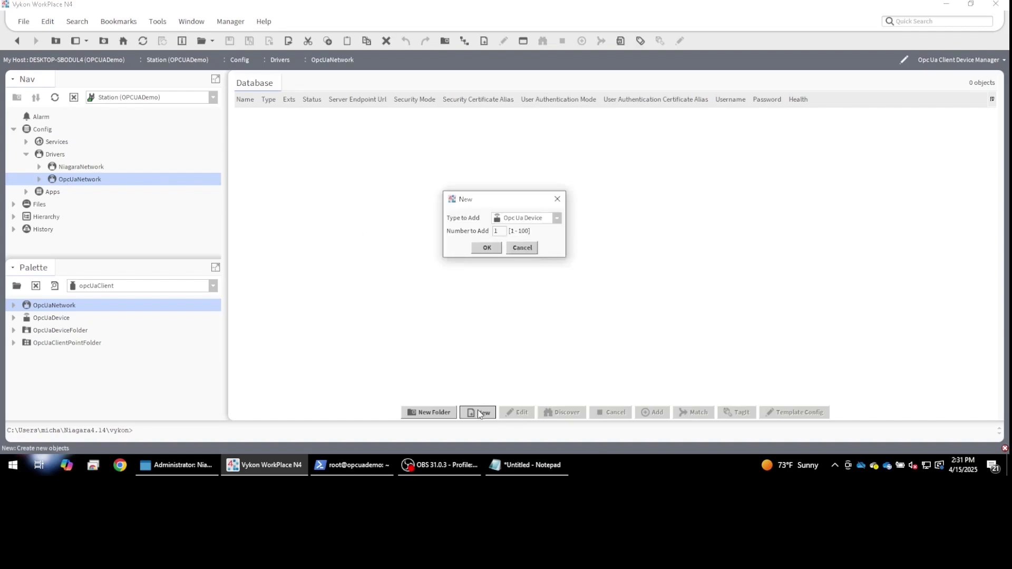
{"action": "left_click", "coordinate": [486, 248]}
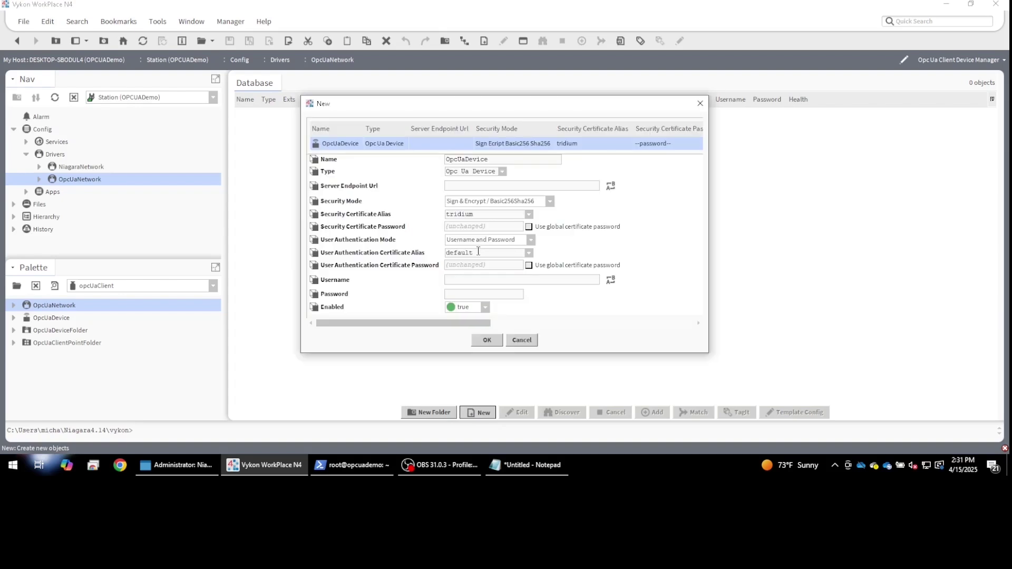
{"action": "double_click", "coordinate": [487, 161]}
{"action": "type", "text": "EdgeCentralGW"}
Step: Set the new device's security mode to None and its user authentication mode to Anonymous, accepting both security warnings
{"action": "left_click", "coordinate": [538, 205]}
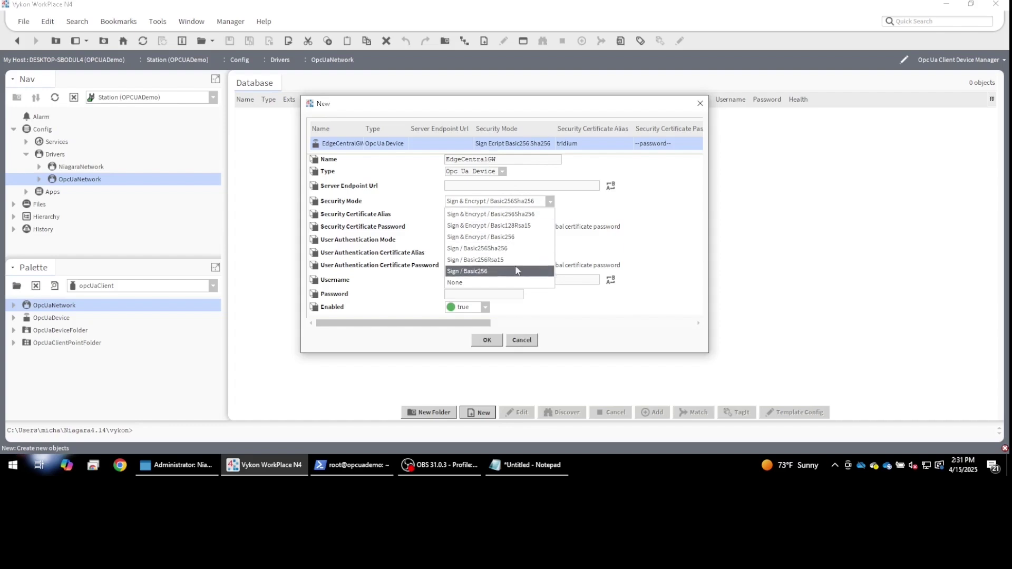
{"action": "left_click", "coordinate": [511, 281]}
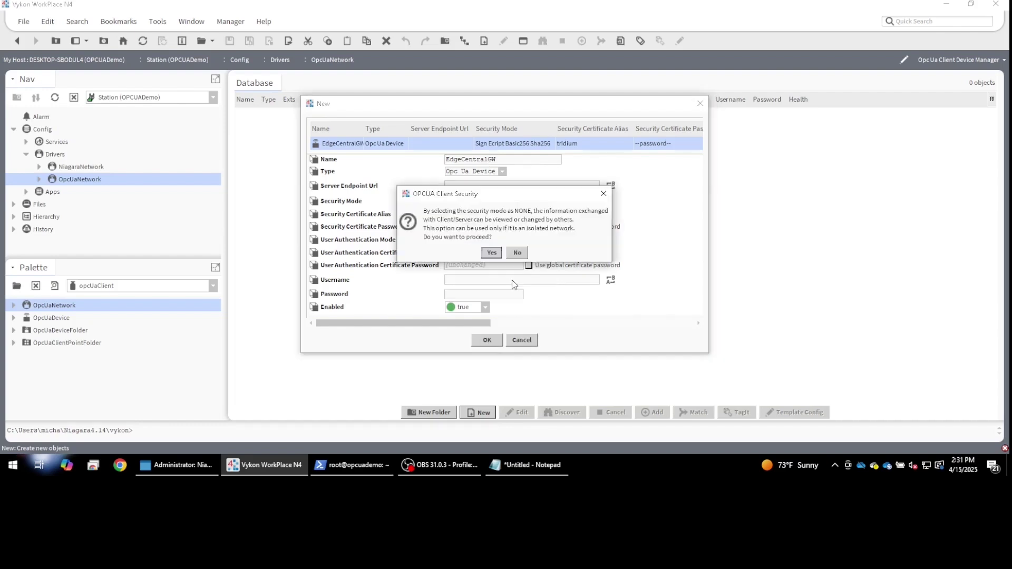
{"action": "left_click", "coordinate": [491, 253]}
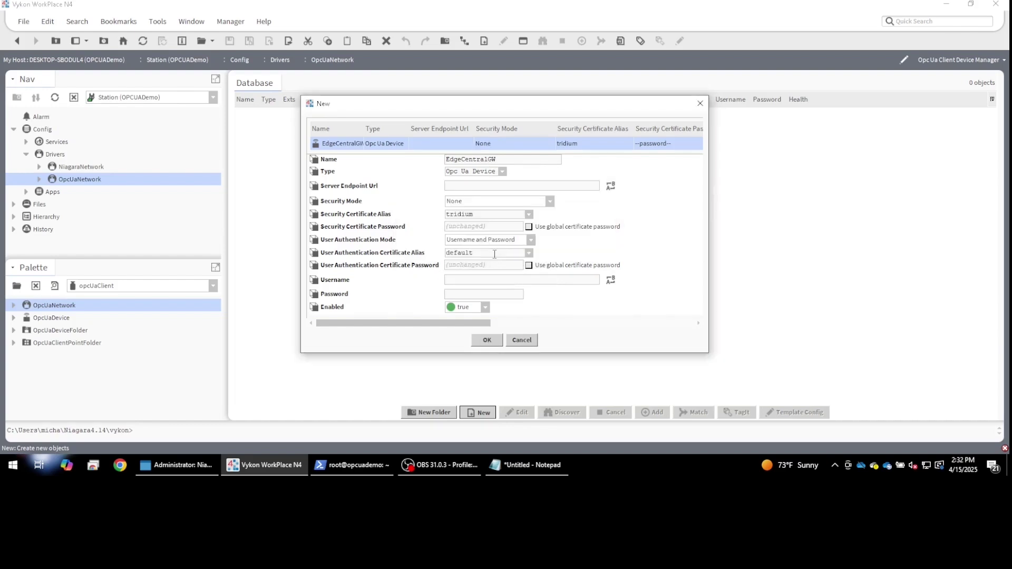
{"action": "left_click", "coordinate": [531, 240]}
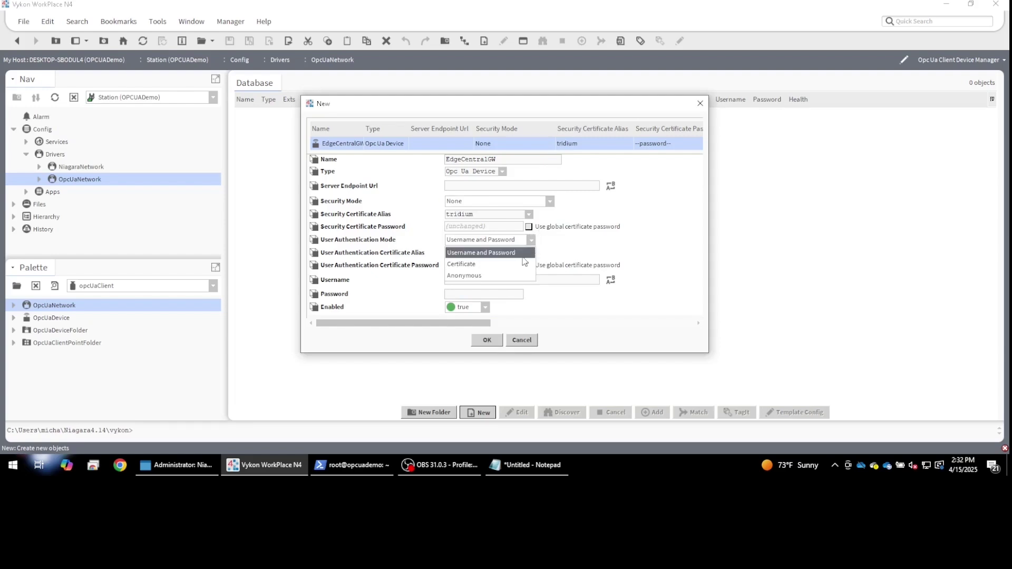
{"action": "left_click", "coordinate": [511, 278]}
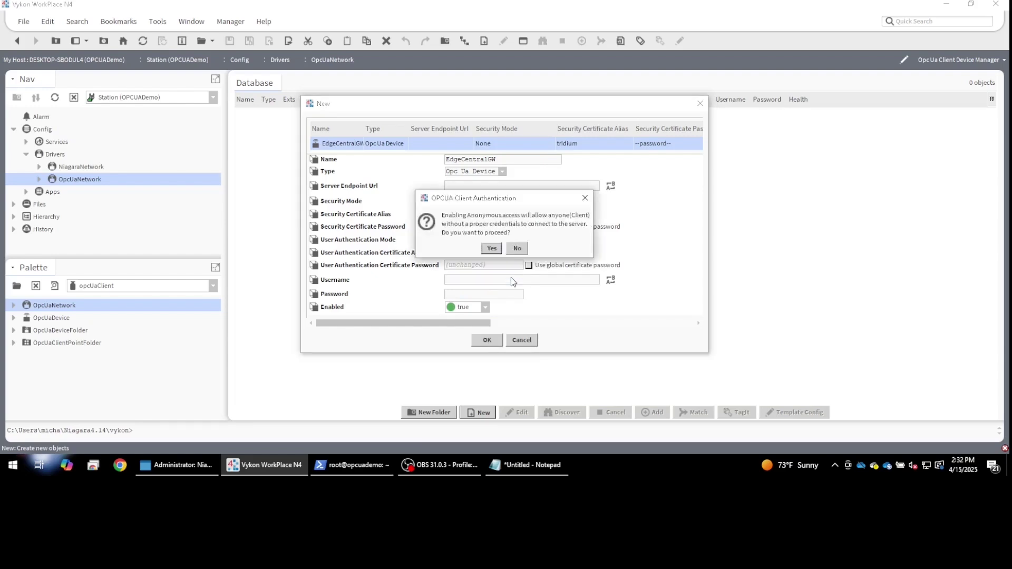
{"action": "left_click", "coordinate": [492, 249]}
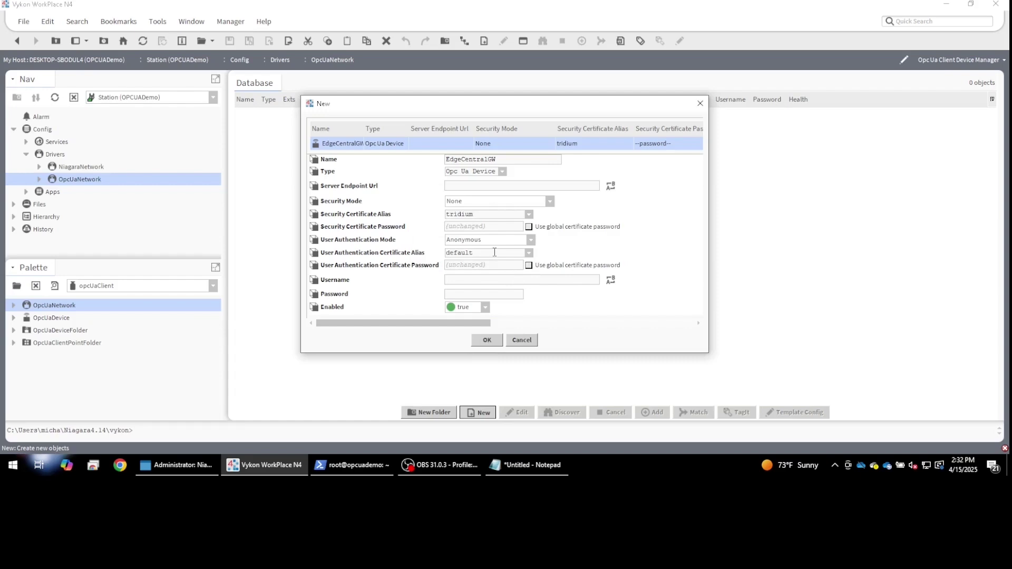
Step: Set the server endpoint URL to opc.tcp://107.191.45.232:4840 and add the device to the network
{"action": "left_click", "coordinate": [454, 183]}
{"action": "type", "text": "opc.tcp://"}
{"action": "type", "text": "107.191.45.232"}
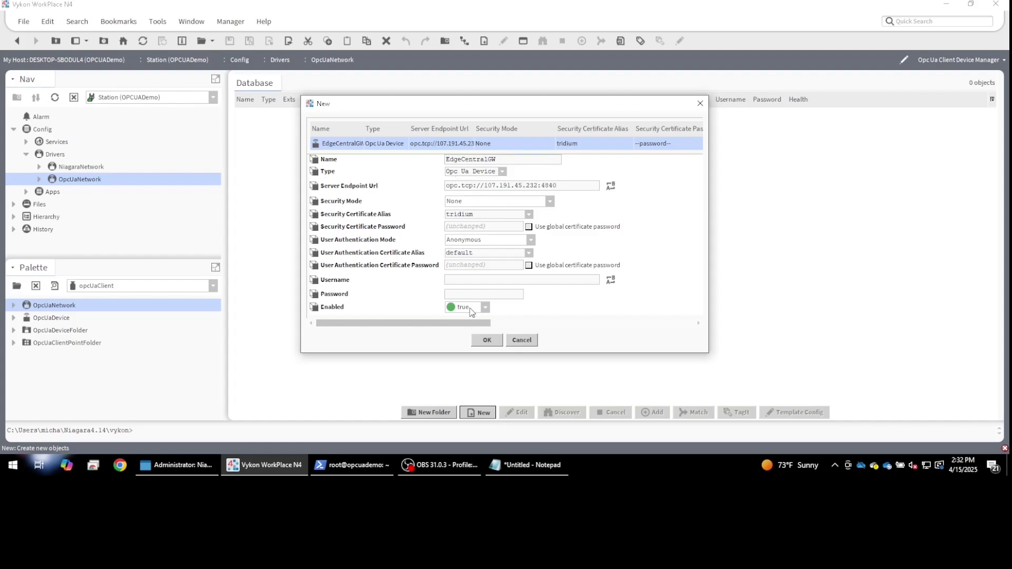
{"action": "left_click", "coordinate": [486, 341]}
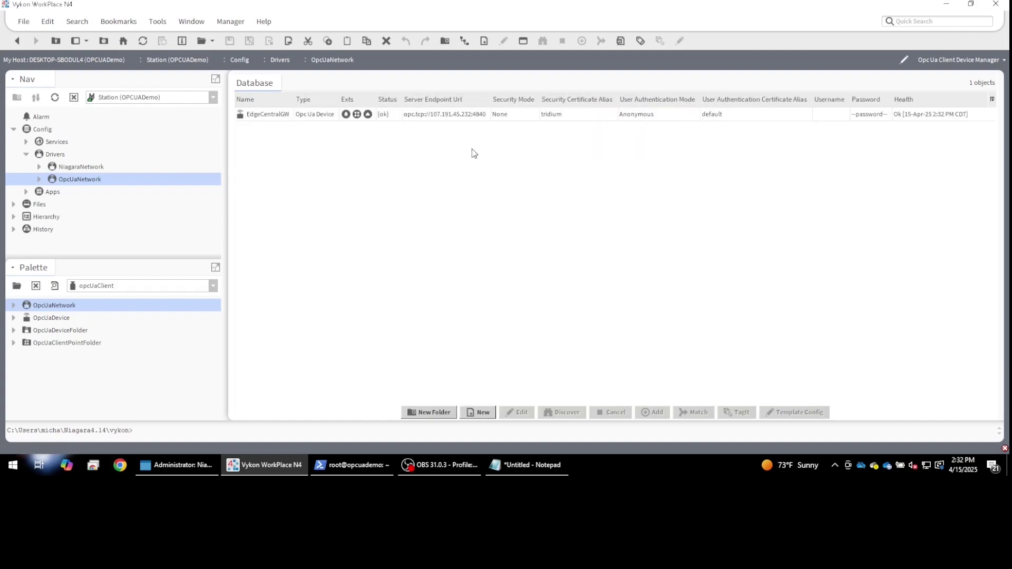
{"action": "right_click", "coordinate": [457, 116]}
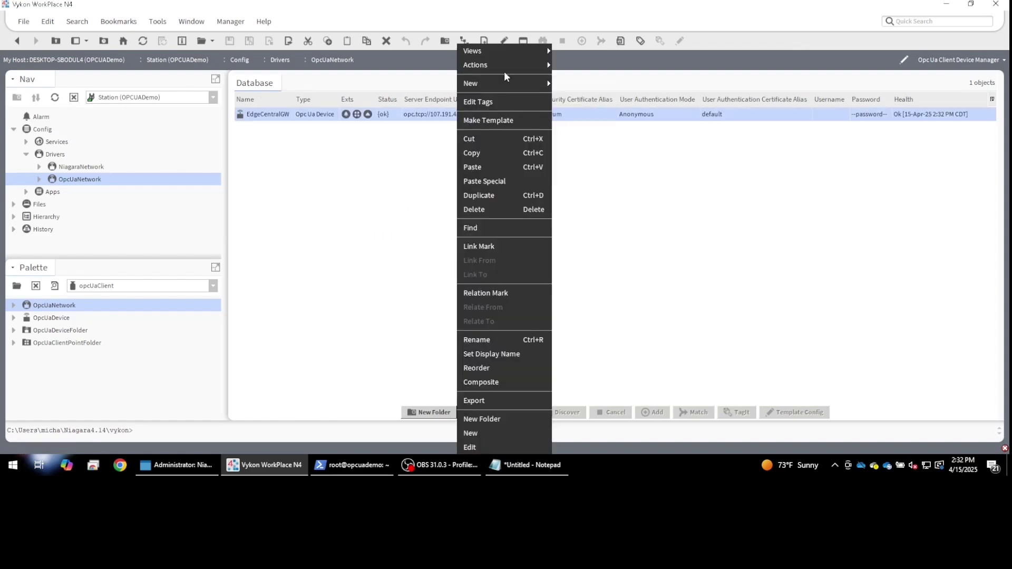
{"action": "mouse_move", "coordinate": [519, 66]}
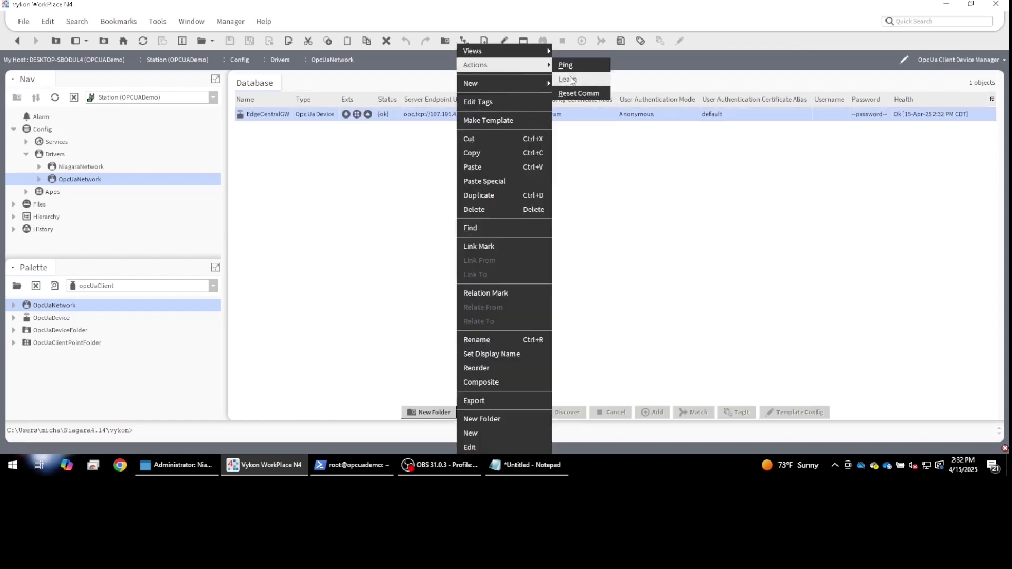
{"action": "left_click", "coordinate": [570, 80]}
{"action": "left_click", "coordinate": [518, 167]}
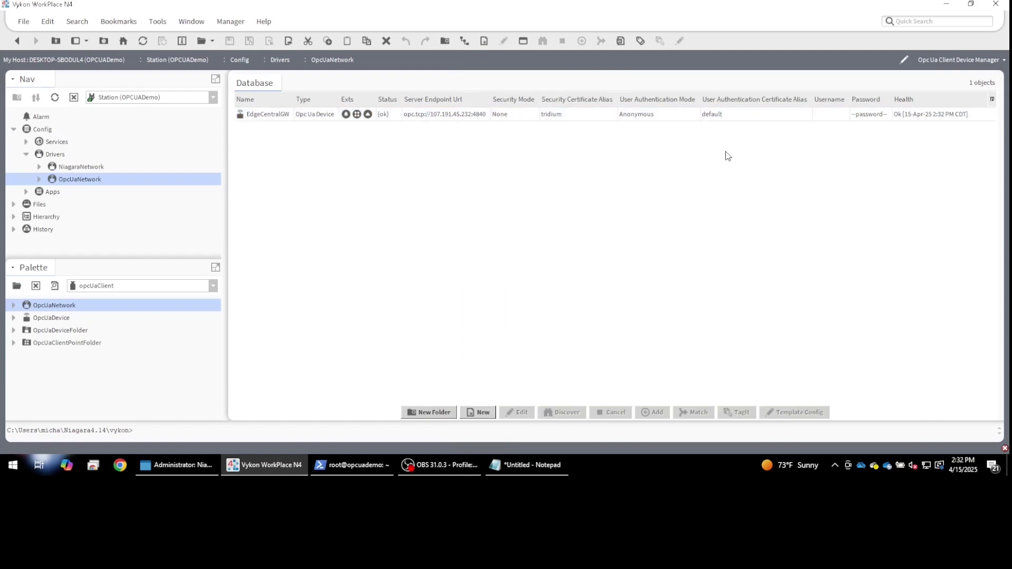
{"action": "left_click", "coordinate": [906, 119]}
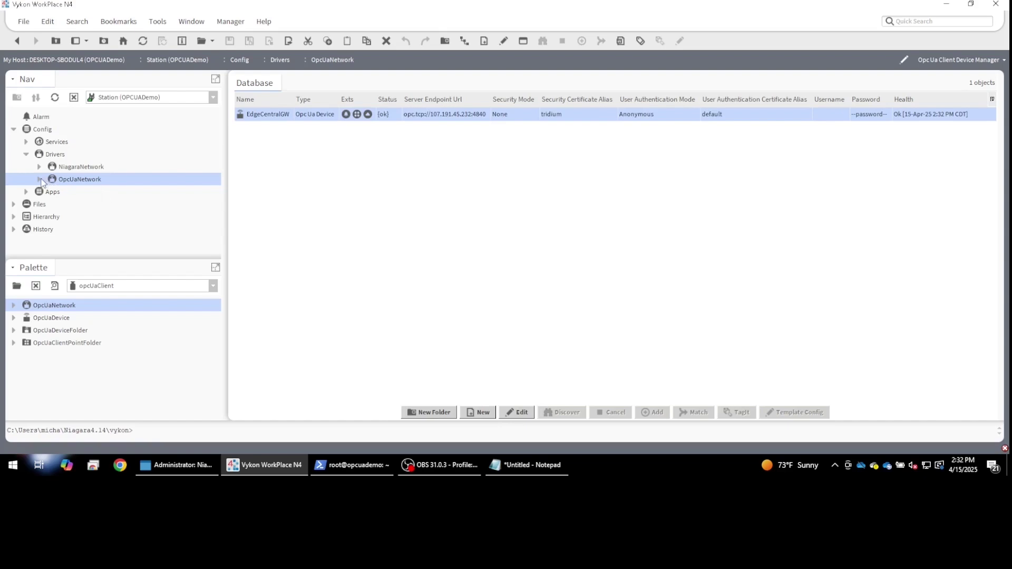
Step: Open the point manager of EdgeCentralGW and run a full discovery from node ID i=84
{"action": "left_click", "coordinate": [39, 179]}
{"action": "left_click", "coordinate": [51, 191]}
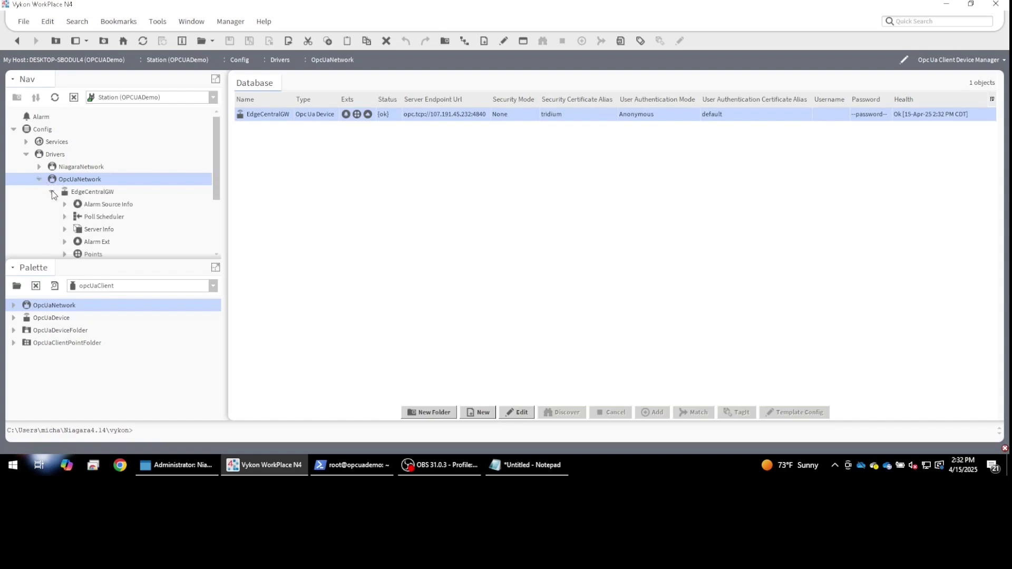
{"action": "double_click", "coordinate": [88, 254]}
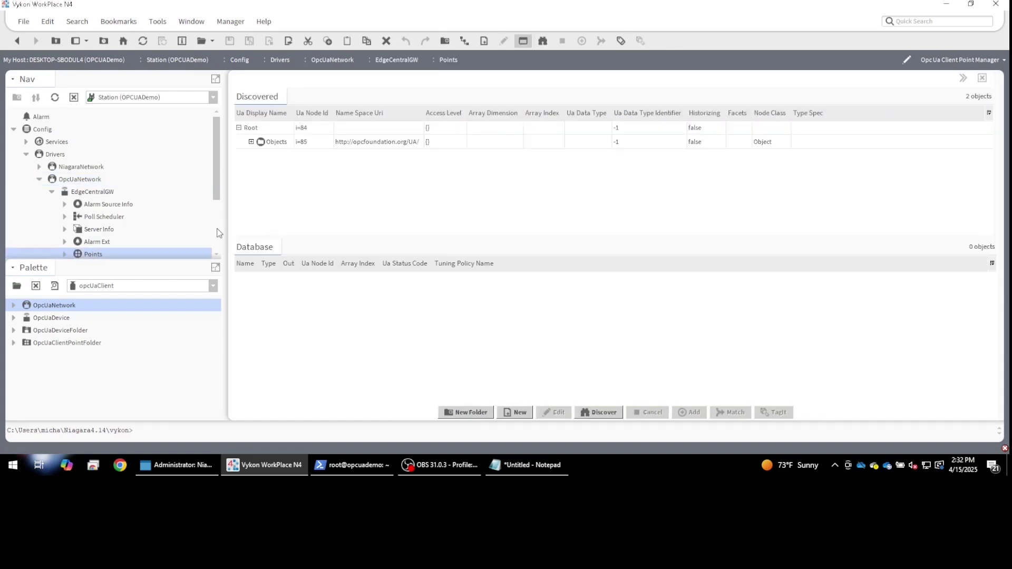
{"action": "left_click", "coordinate": [592, 415]}
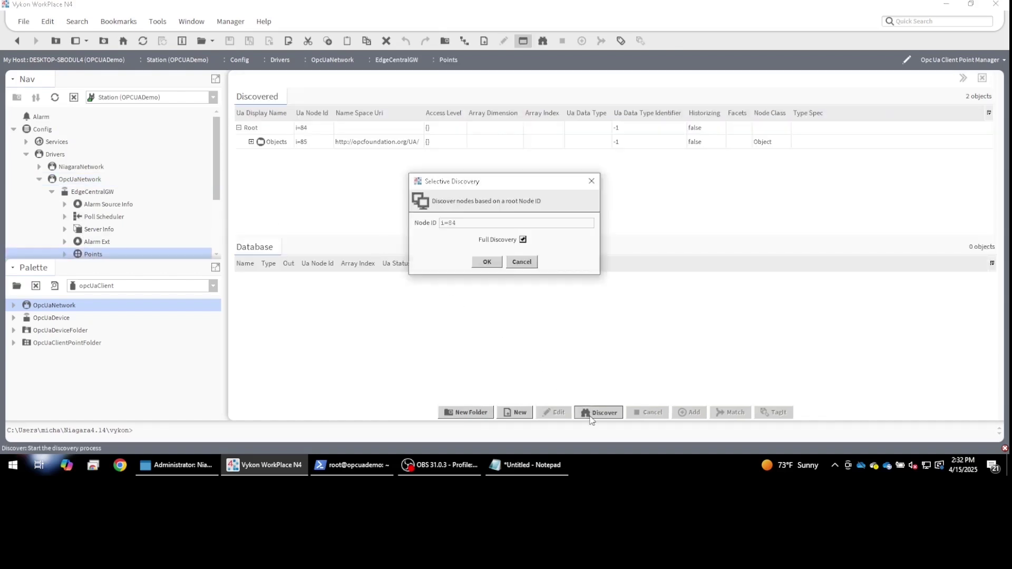
{"action": "left_click", "coordinate": [487, 263]}
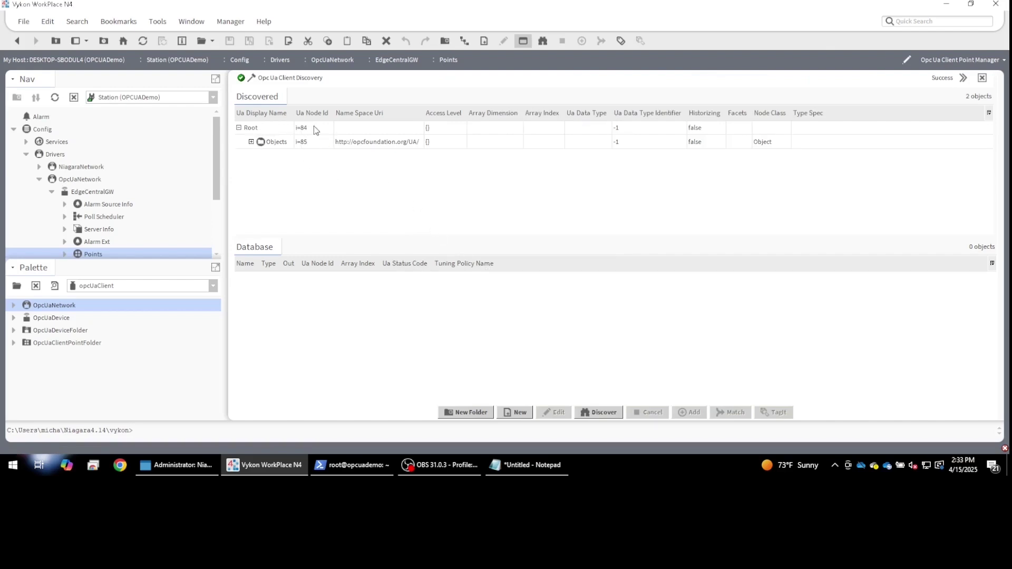
Step: Expand the discovered tree through Objects, XRTInstances and device-modbus down to the controllers under its Devices folder
{"action": "left_click", "coordinate": [252, 142]}
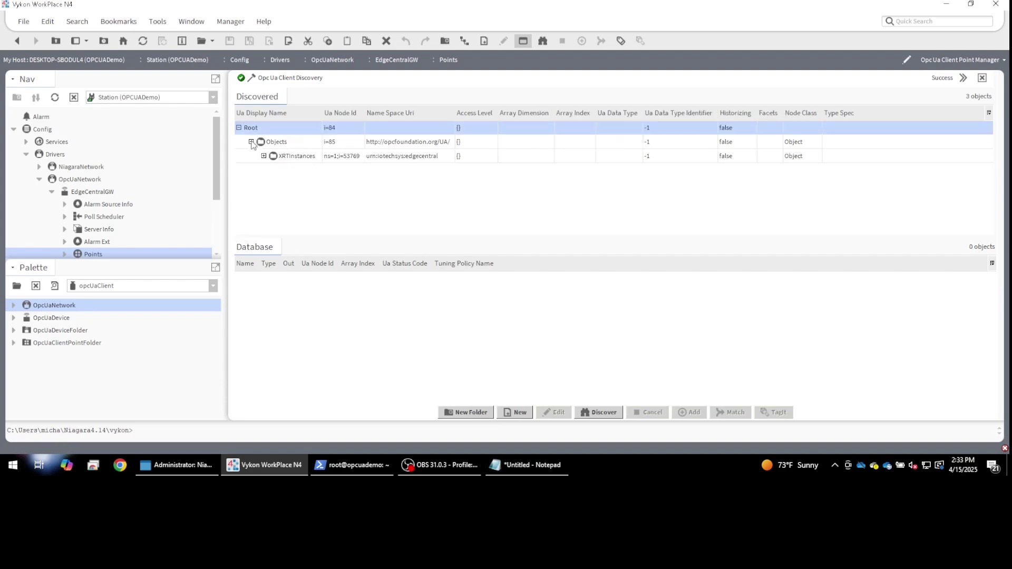
{"action": "left_click", "coordinate": [263, 156]}
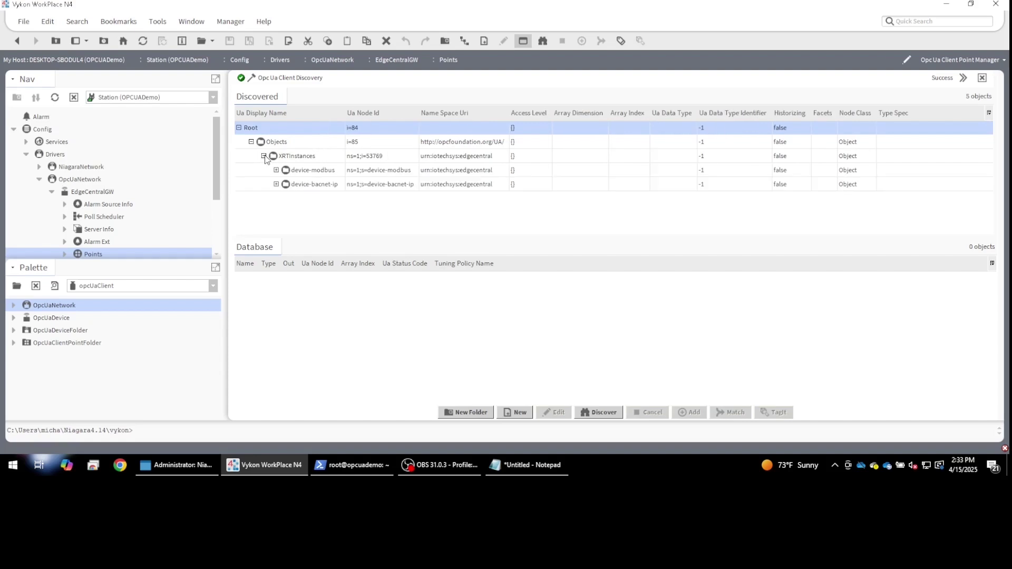
{"action": "left_click", "coordinate": [276, 171]}
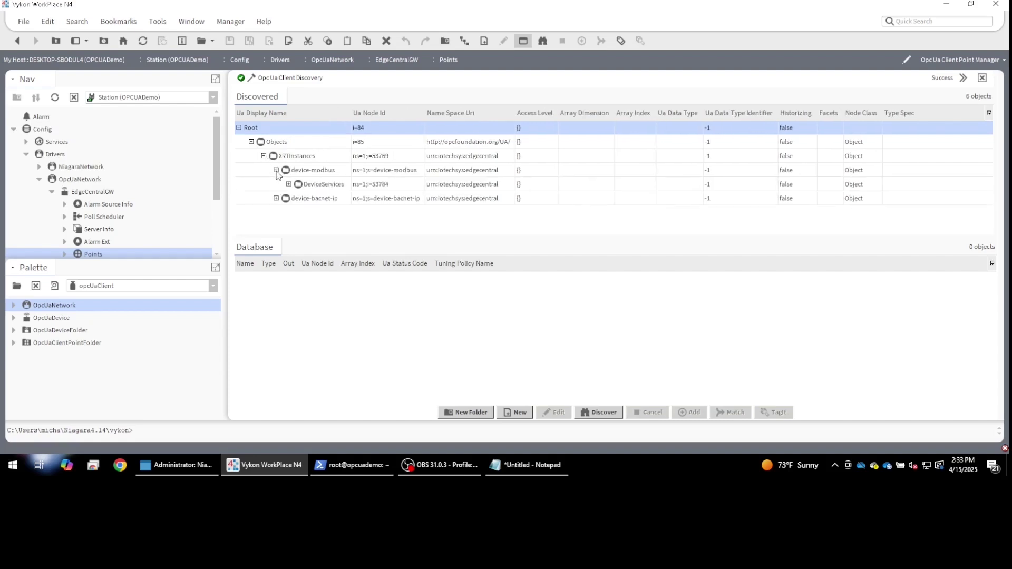
{"action": "left_click", "coordinate": [288, 184]}
{"action": "left_click", "coordinate": [302, 199]}
{"action": "left_click", "coordinate": [313, 212]}
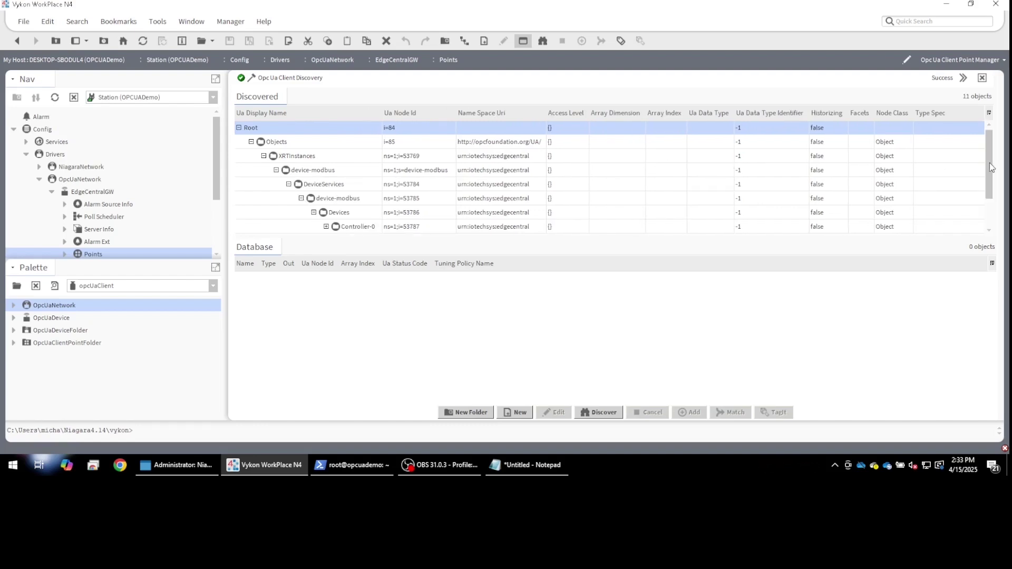
{"action": "left_click_drag", "start_coordinate": [991, 160], "coordinate": [989, 185]}
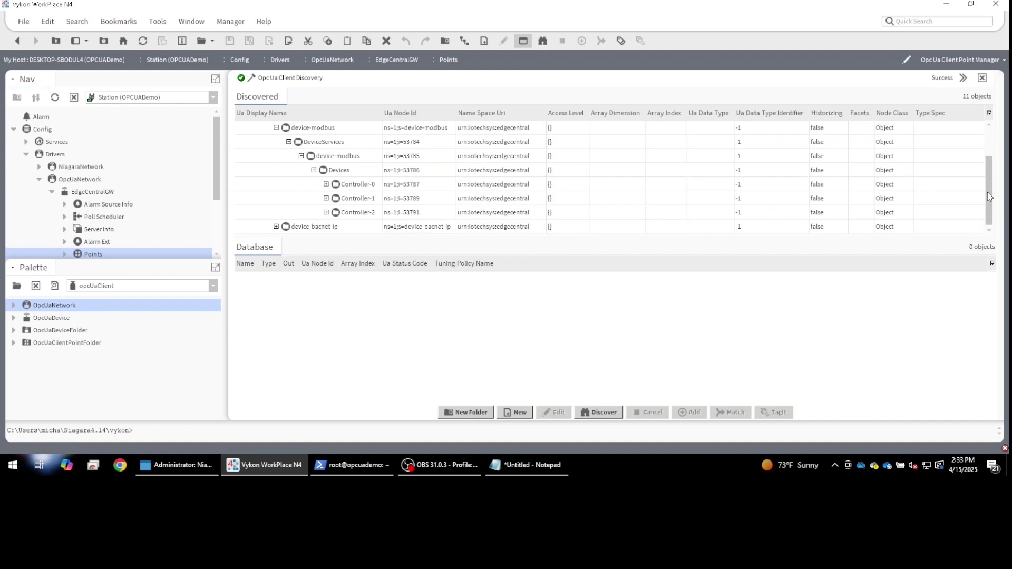
Step: Add the Modbus devices Controller-0 and Controller-1 to the point database, including their child points
{"action": "left_click", "coordinate": [369, 186]}
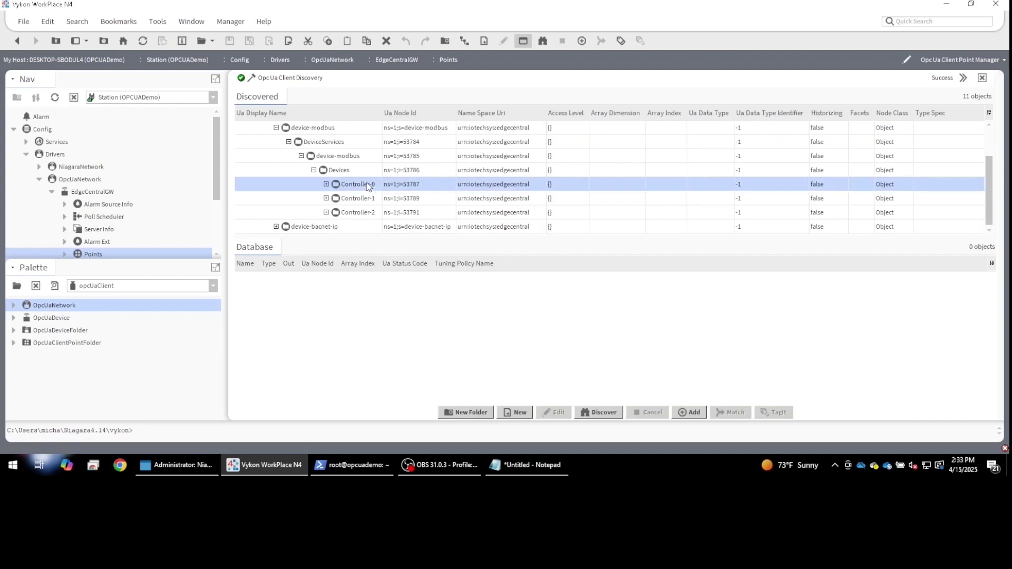
{"action": "left_click", "coordinate": [681, 411]}
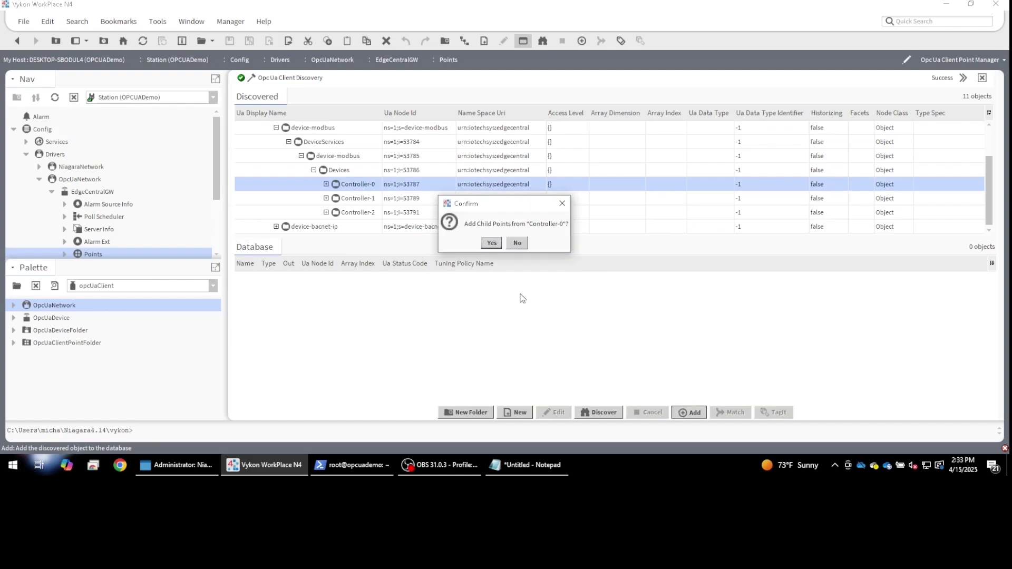
{"action": "left_click", "coordinate": [488, 242]}
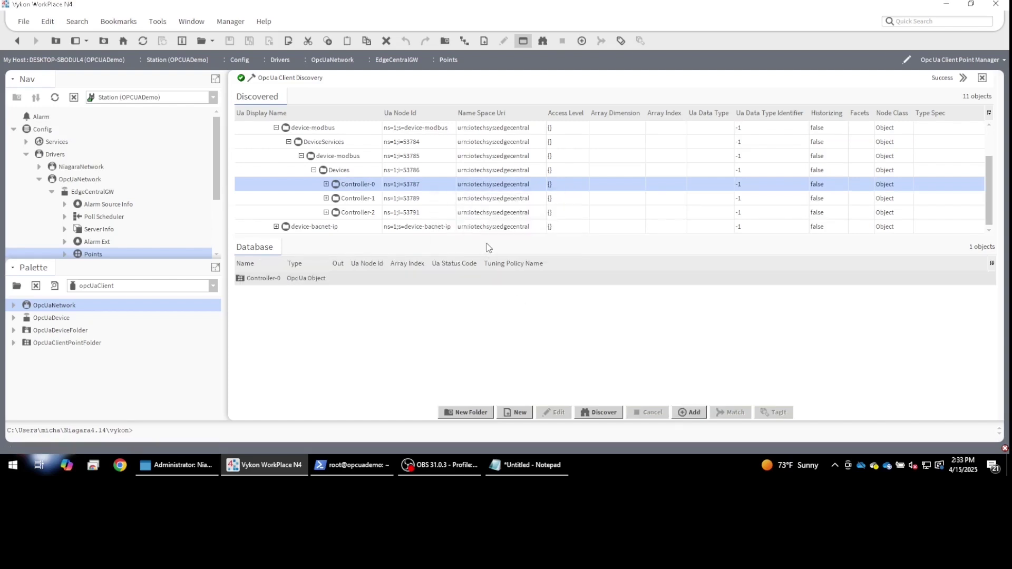
{"action": "left_click", "coordinate": [372, 200]}
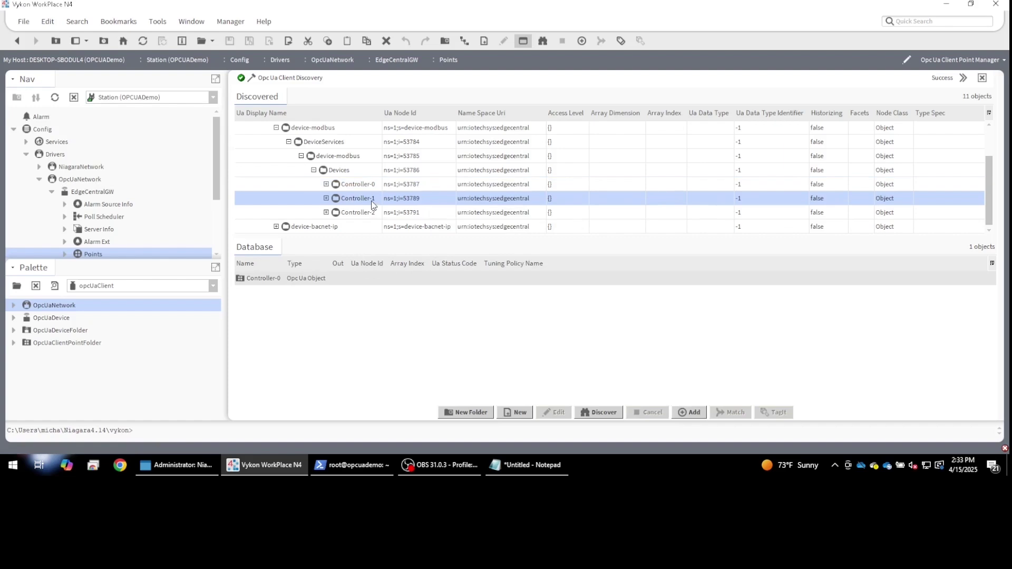
{"action": "left_click", "coordinate": [685, 413]}
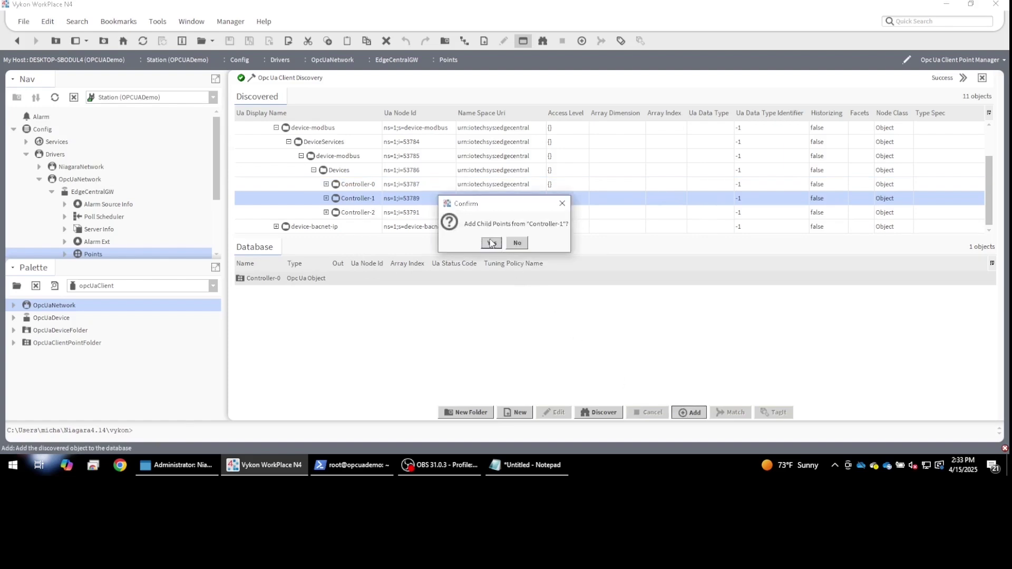
{"action": "left_click", "coordinate": [490, 243]}
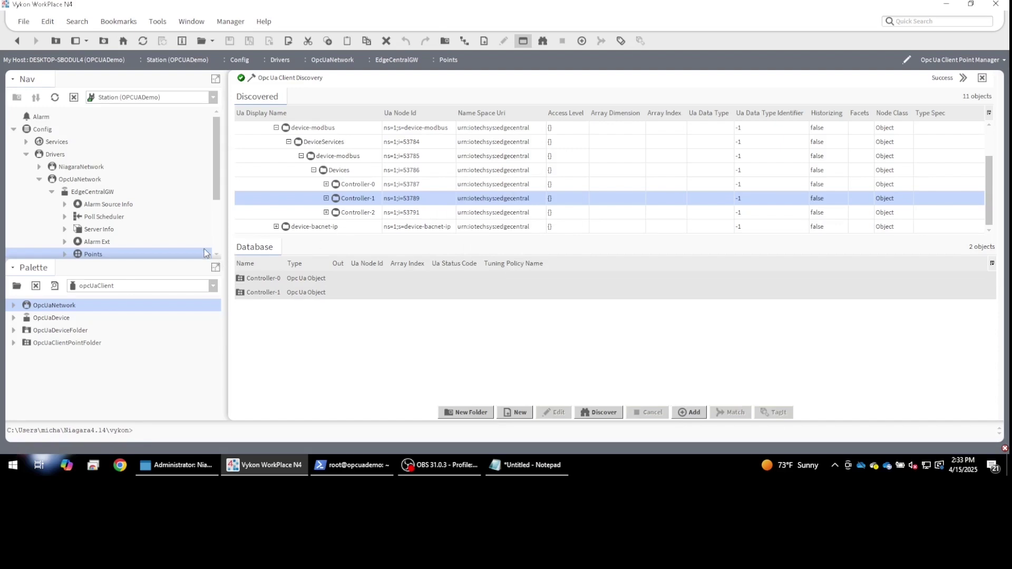
Step: Expand the discovered device-bacnet-ip branch through DeviceServices down to the devices in its Devices folder
{"action": "left_click_drag", "start_coordinate": [161, 262], "coordinate": [152, 304]}
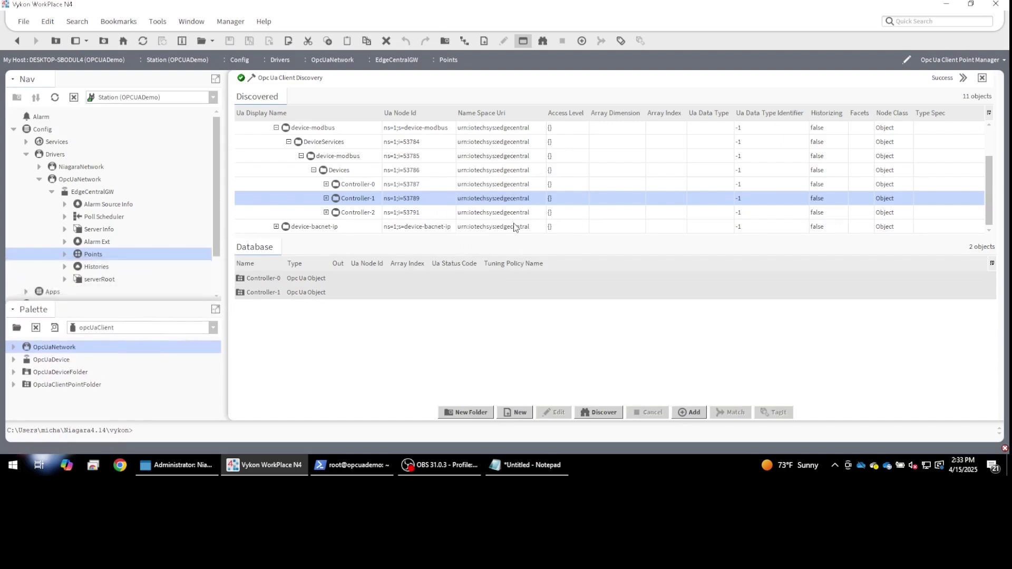
{"action": "left_click", "coordinate": [277, 227]}
{"action": "scroll", "coordinate": [986, 169], "scroll_direction": "down", "scroll_amount": 1}
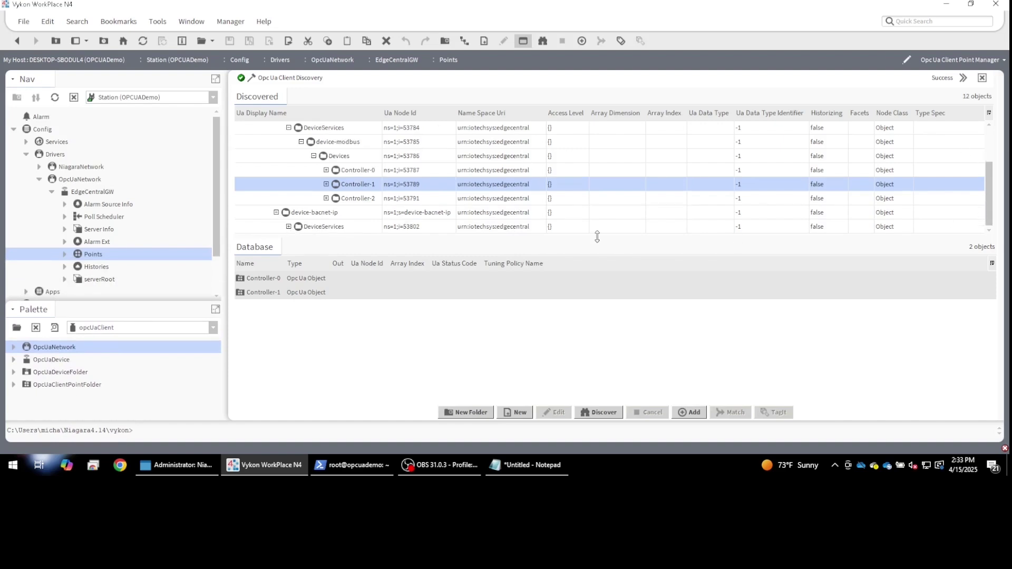
{"action": "left_click", "coordinate": [289, 227]}
{"action": "left_click_drag", "start_coordinate": [990, 198], "coordinate": [990, 228]}
{"action": "left_click", "coordinate": [301, 227]}
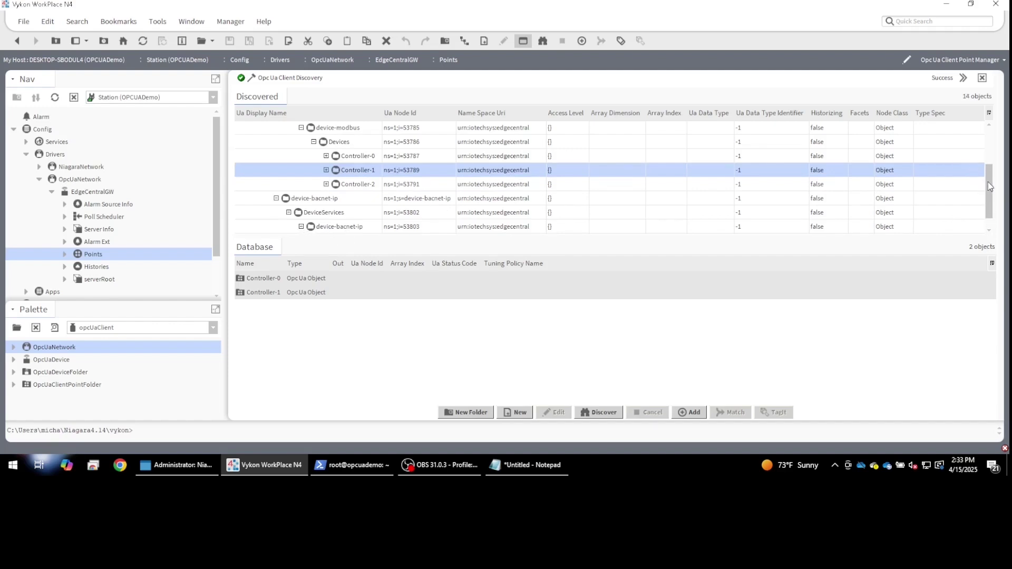
{"action": "left_click_drag", "start_coordinate": [987, 181], "coordinate": [984, 207]}
{"action": "left_click", "coordinate": [314, 226]}
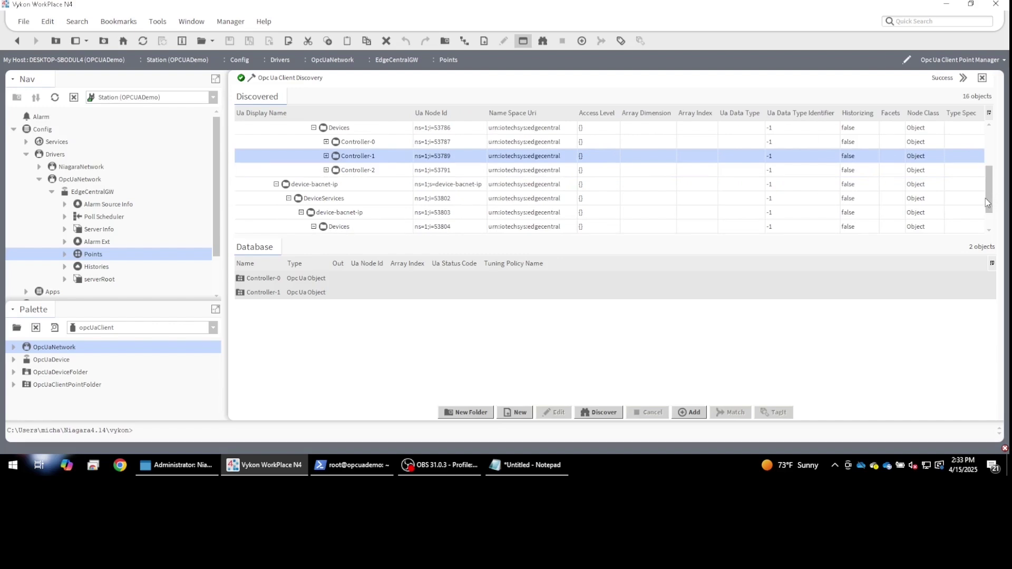
{"action": "left_click_drag", "start_coordinate": [984, 195], "coordinate": [983, 224]}
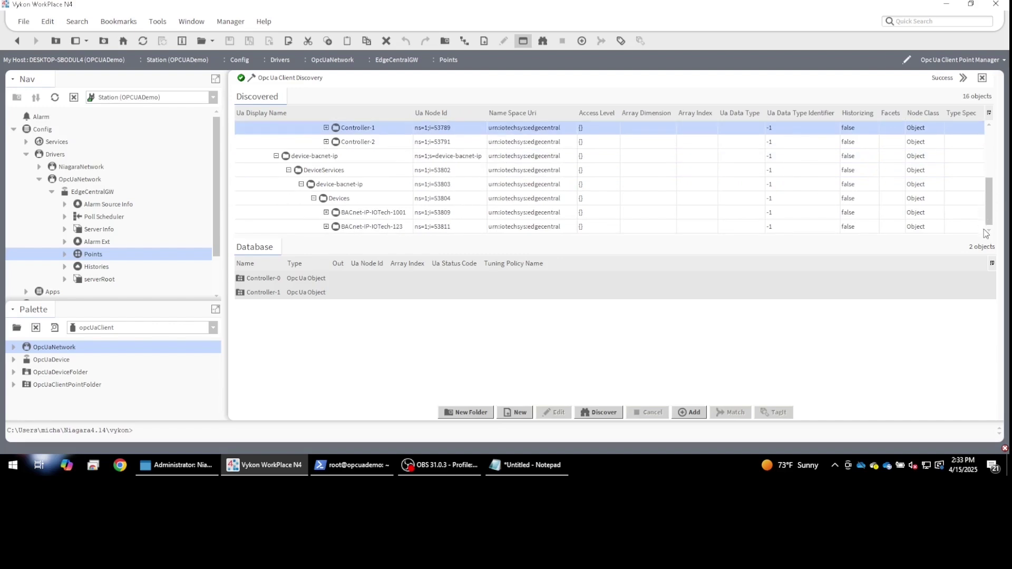
Step: Add BACnet-IP-IOTech-1001 and BACnet-IP-IOTech-123 to the point database, including their child points
{"action": "left_click", "coordinate": [396, 216]}
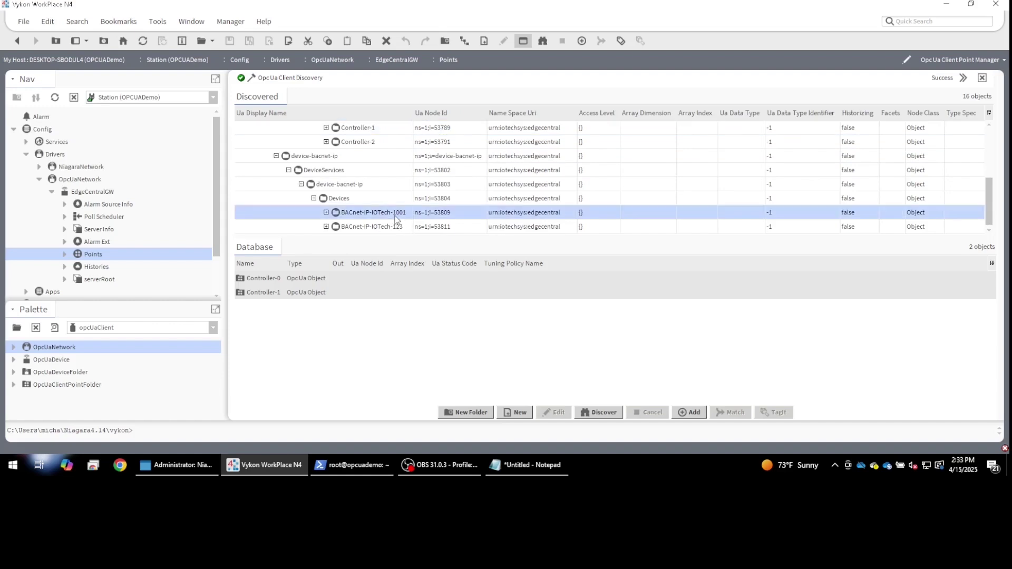
{"action": "double_click", "coordinate": [396, 217]}
{"action": "left_click", "coordinate": [486, 240]}
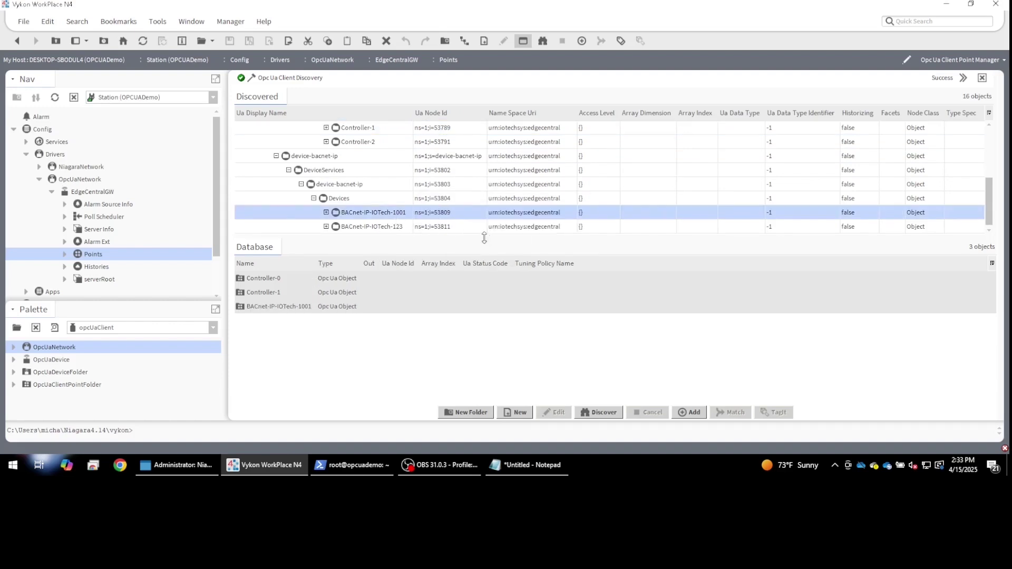
{"action": "double_click", "coordinate": [392, 231]}
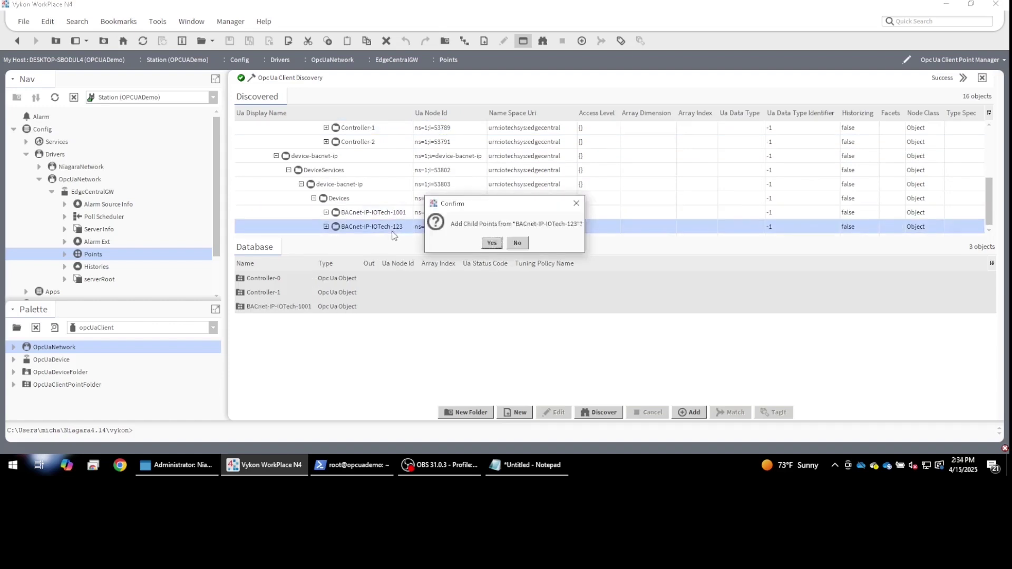
{"action": "left_click", "coordinate": [491, 242]}
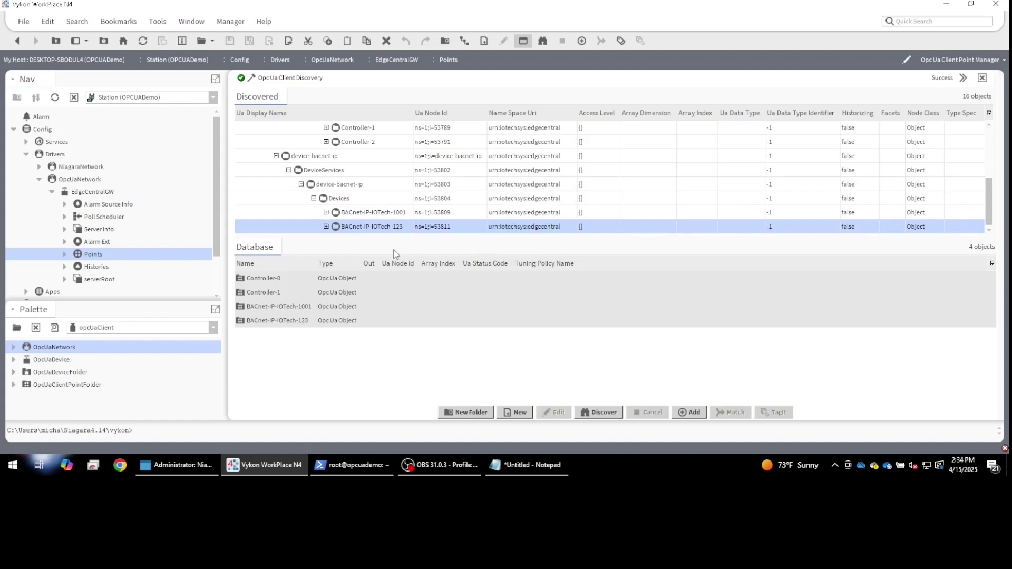
Step: Open the Resources folder of Controller-0 under Points in the point manager and enlarge the navigation tree area
{"action": "left_click", "coordinate": [64, 257]}
{"action": "double_click", "coordinate": [114, 255]}
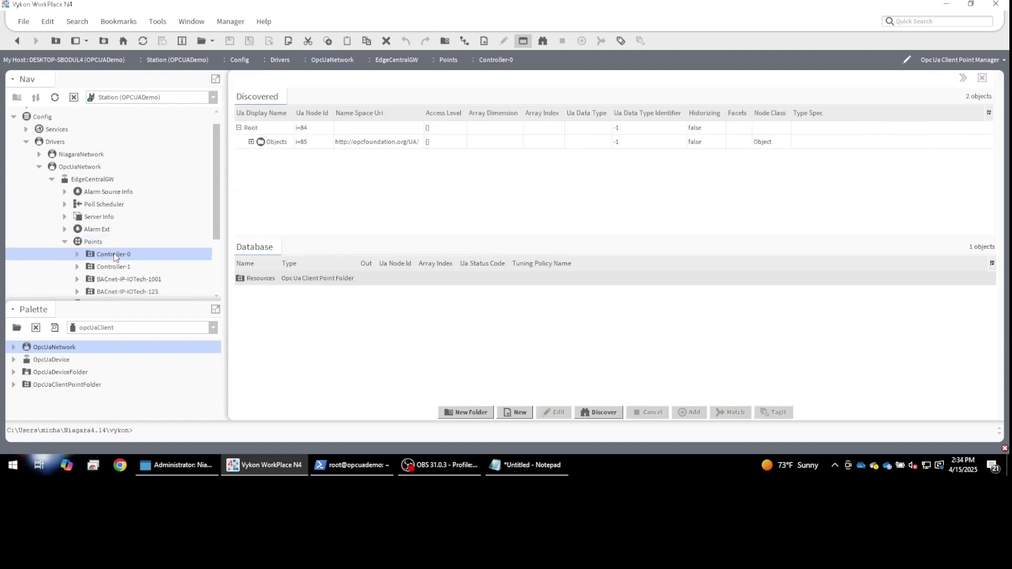
{"action": "left_click", "coordinate": [77, 257]}
{"action": "left_click", "coordinate": [89, 266]}
{"action": "double_click", "coordinate": [125, 243]}
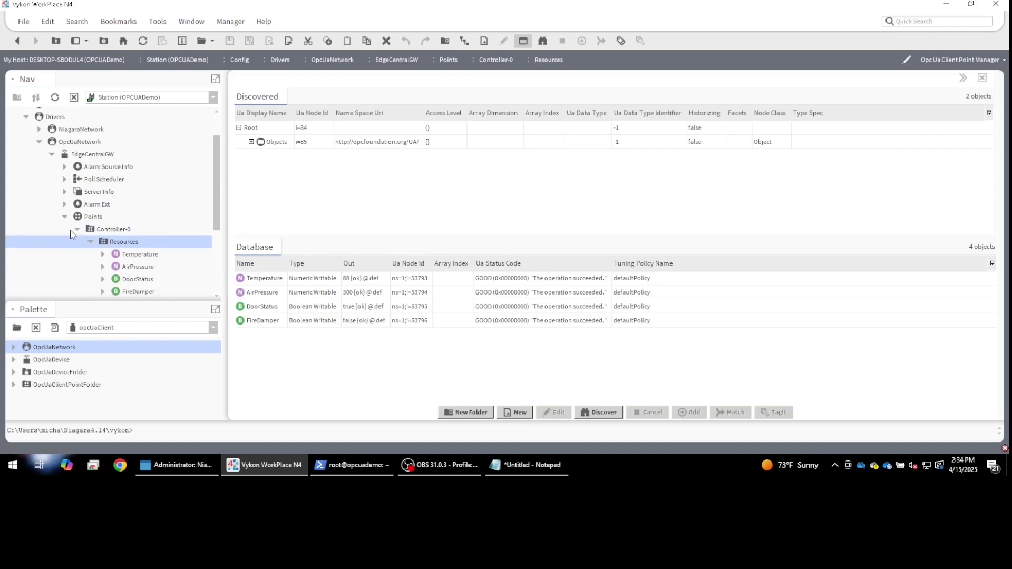
{"action": "left_click", "coordinate": [90, 241]}
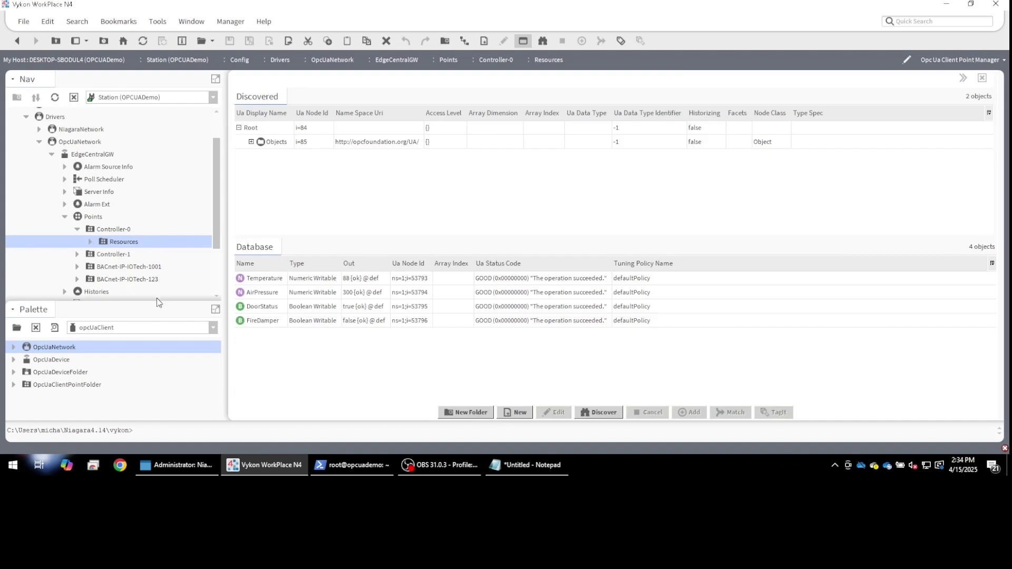
{"action": "left_click_drag", "start_coordinate": [157, 303], "coordinate": [156, 345]}
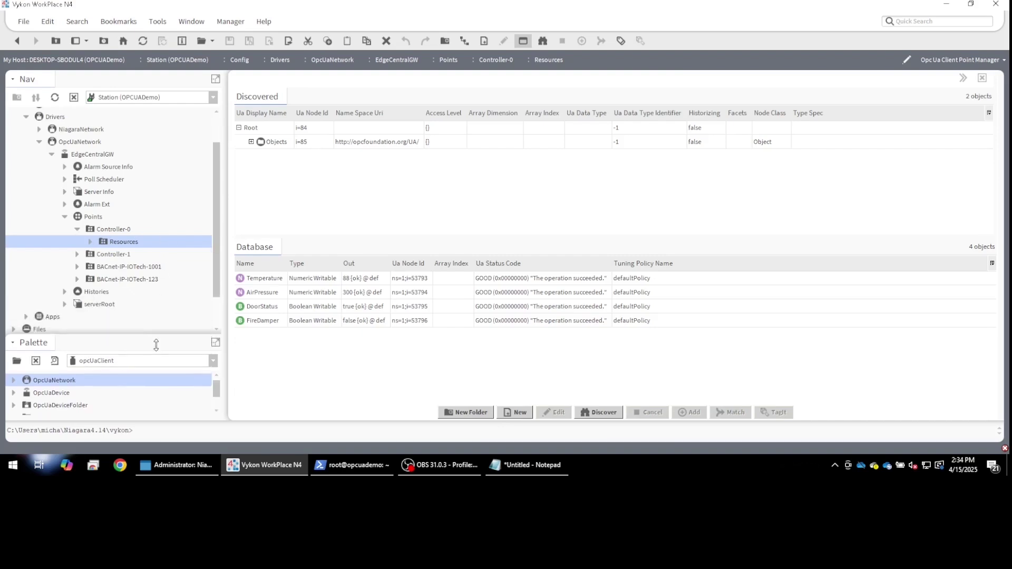
Step: Set the value of Controller-0's Temperature point to 95
{"action": "right_click", "coordinate": [312, 282]}
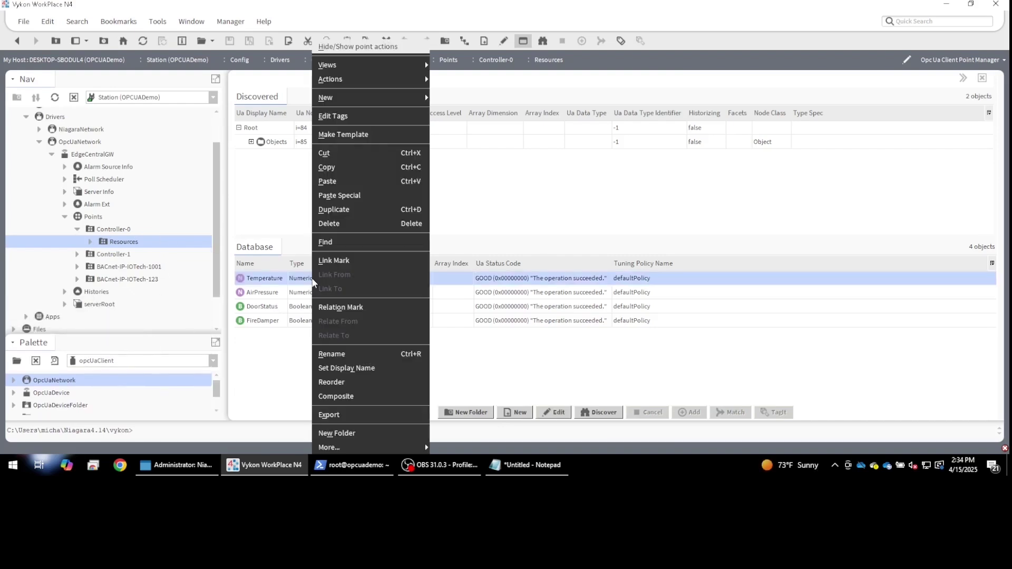
{"action": "mouse_move", "coordinate": [369, 79]}
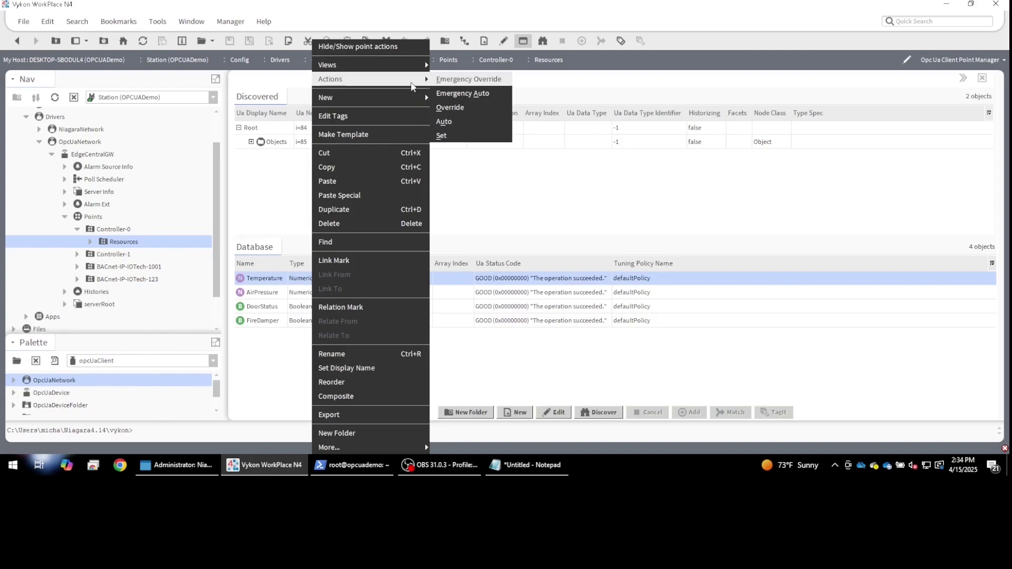
{"action": "left_click", "coordinate": [464, 139]}
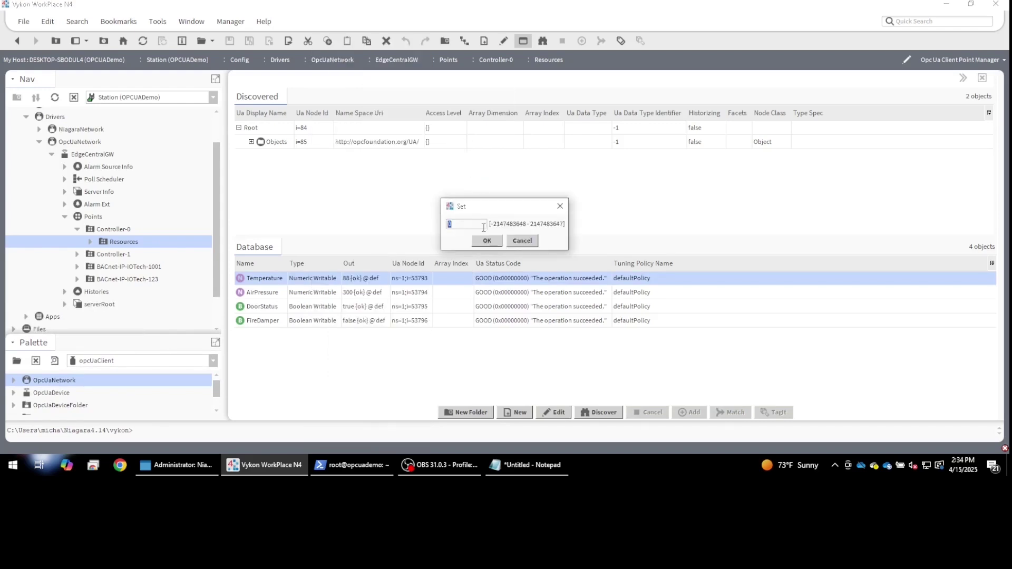
{"action": "key", "text": "Return"}
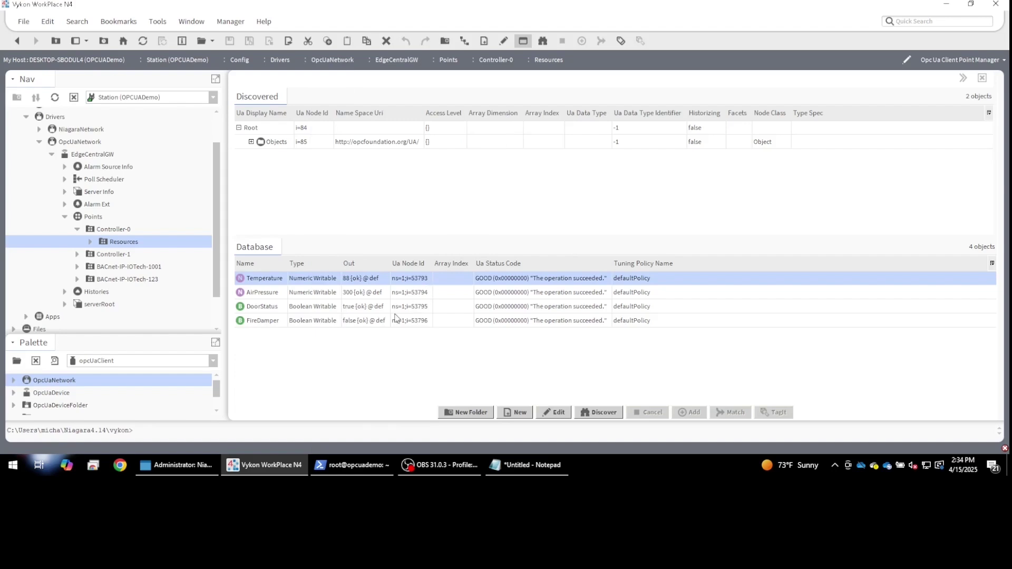
Step: Set the value of Controller-0's AirPressure point to 500
{"action": "left_click", "coordinate": [358, 294]}
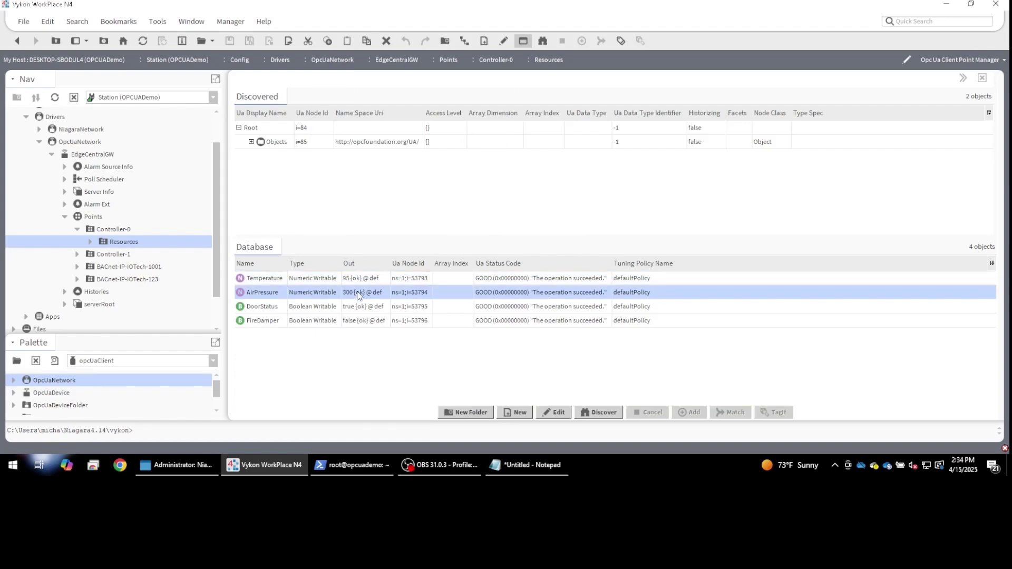
{"action": "right_click", "coordinate": [358, 294]}
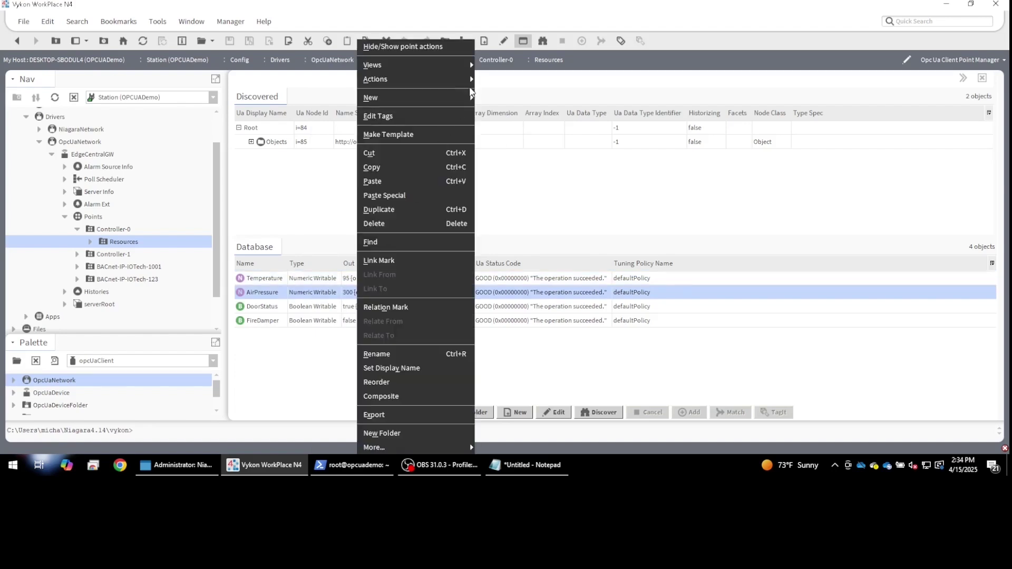
{"action": "mouse_move", "coordinate": [472, 82]}
{"action": "left_click", "coordinate": [506, 138]}
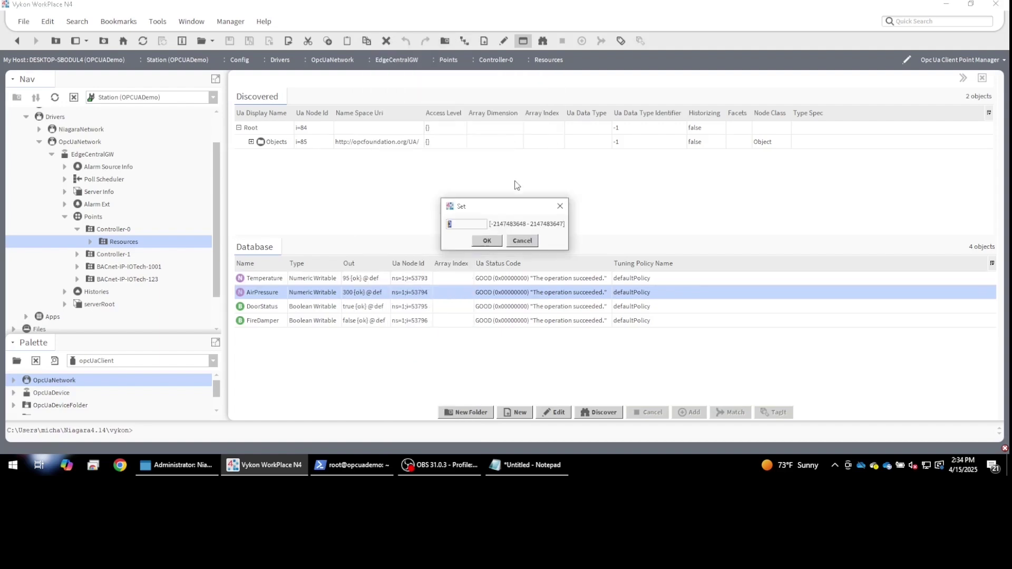
{"action": "key", "text": "Return"}
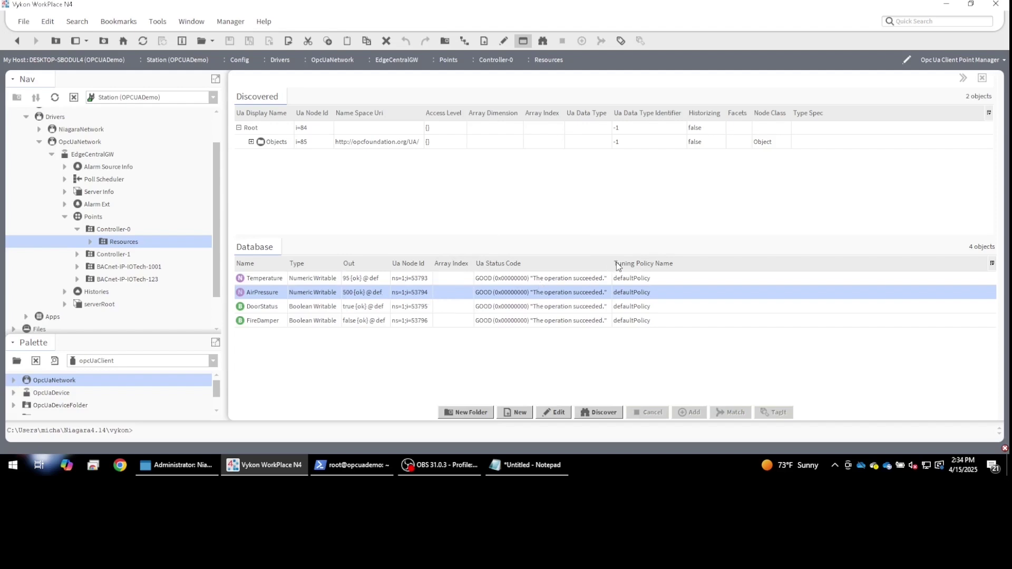
Step: Open the AX Wire Sheet of BACnet-IP-IOTech-1001's Resources folder, then move the CondenserWaterSupplyFlow:present-value block into clear space and widen it
{"action": "left_click", "coordinate": [78, 267]}
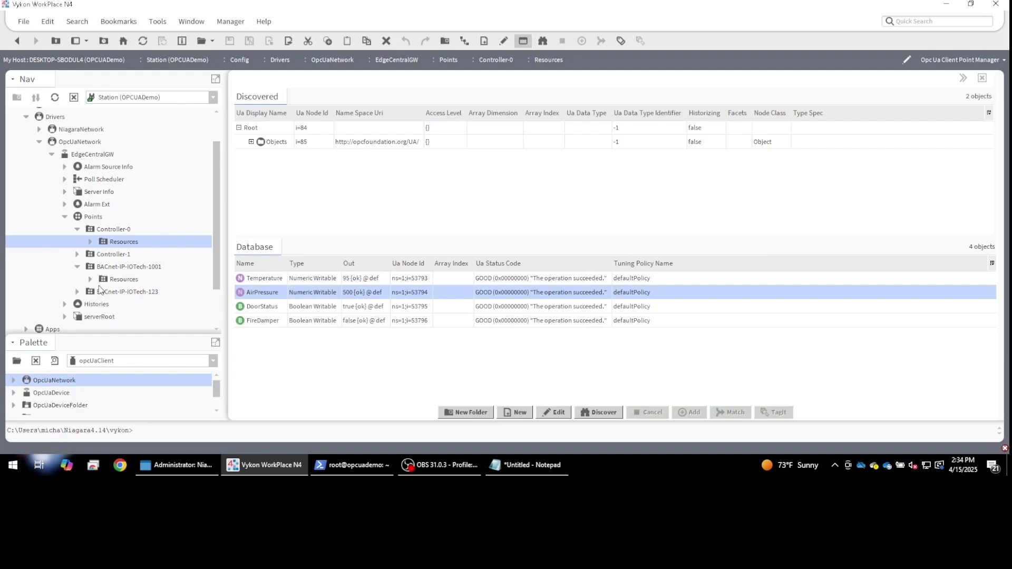
{"action": "right_click", "coordinate": [115, 281]}
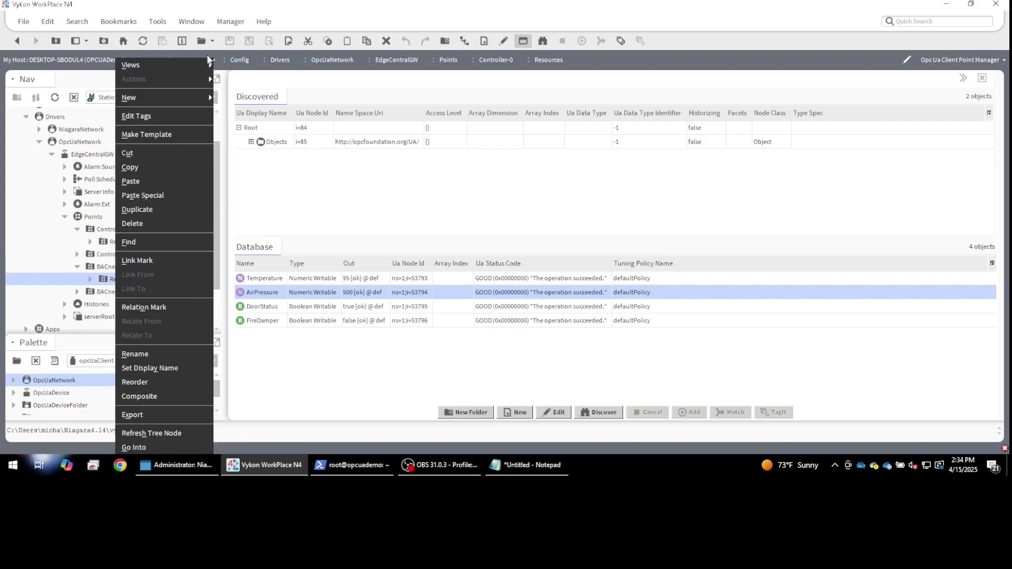
{"action": "mouse_move", "coordinate": [205, 65]}
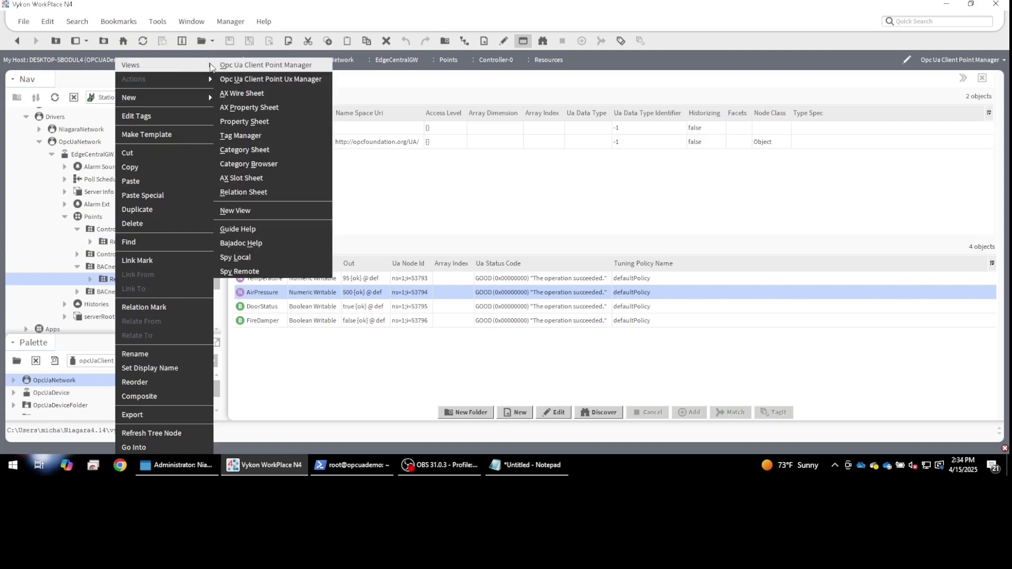
{"action": "left_click", "coordinate": [233, 97]}
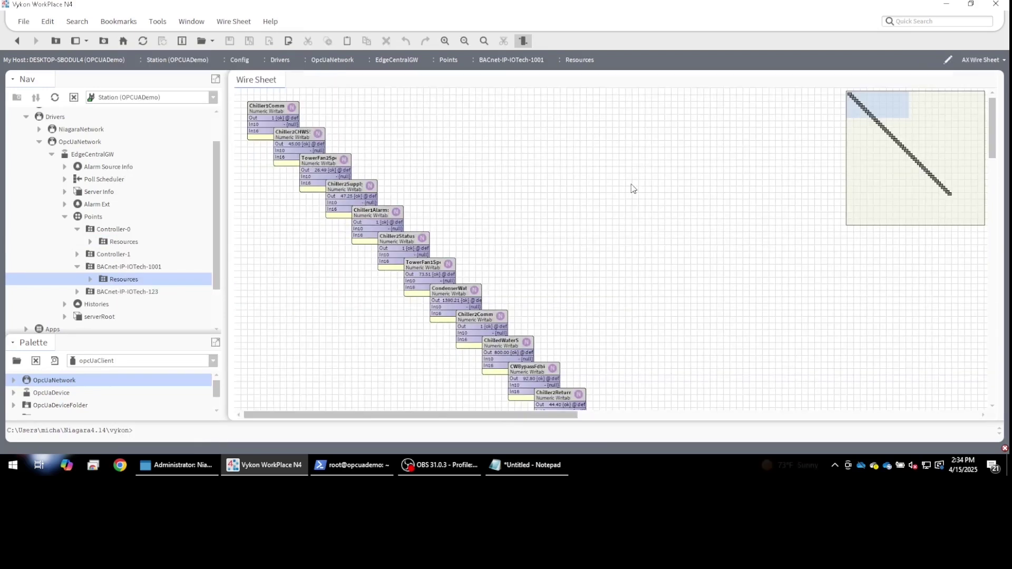
{"action": "left_click_drag", "start_coordinate": [476, 294], "coordinate": [599, 173]}
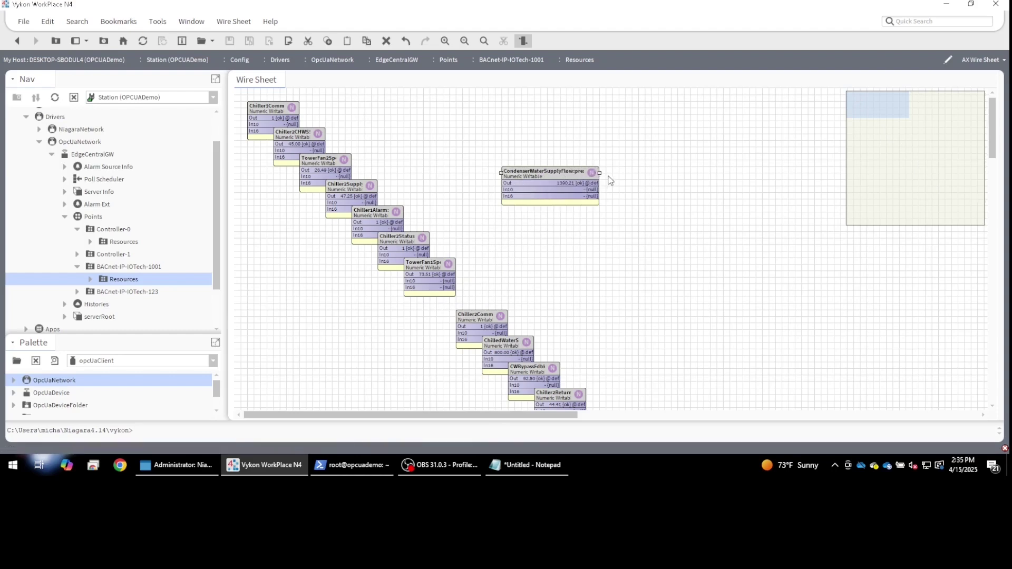
{"action": "left_click_drag", "start_coordinate": [599, 172], "coordinate": [640, 172]}
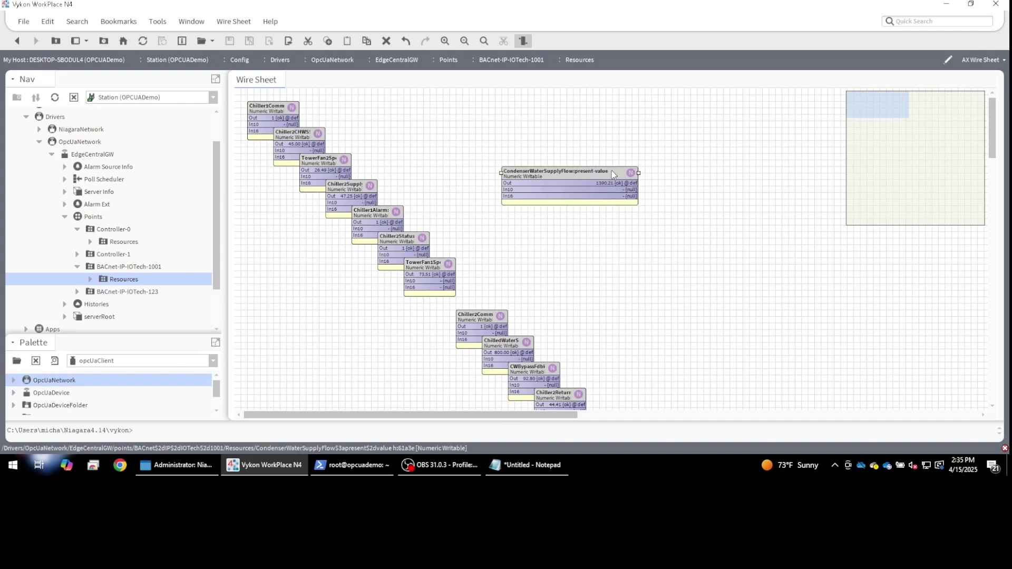
Step: Link the Out slot of CondenserWaterSupplyFlow:present-value to In10 of Controller-0's AirPressure point
{"action": "right_click", "coordinate": [611, 175]}
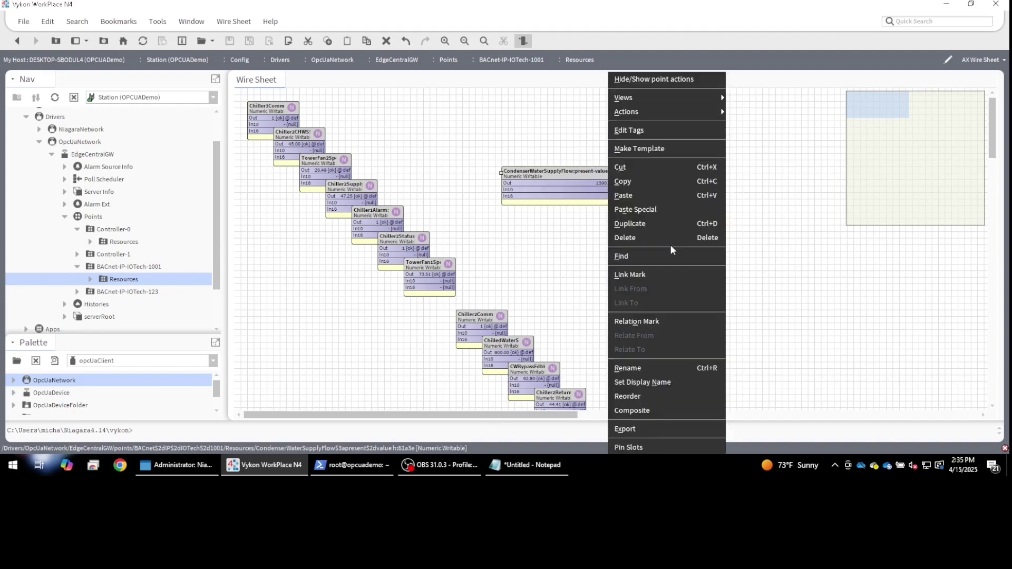
{"action": "left_click", "coordinate": [671, 276]}
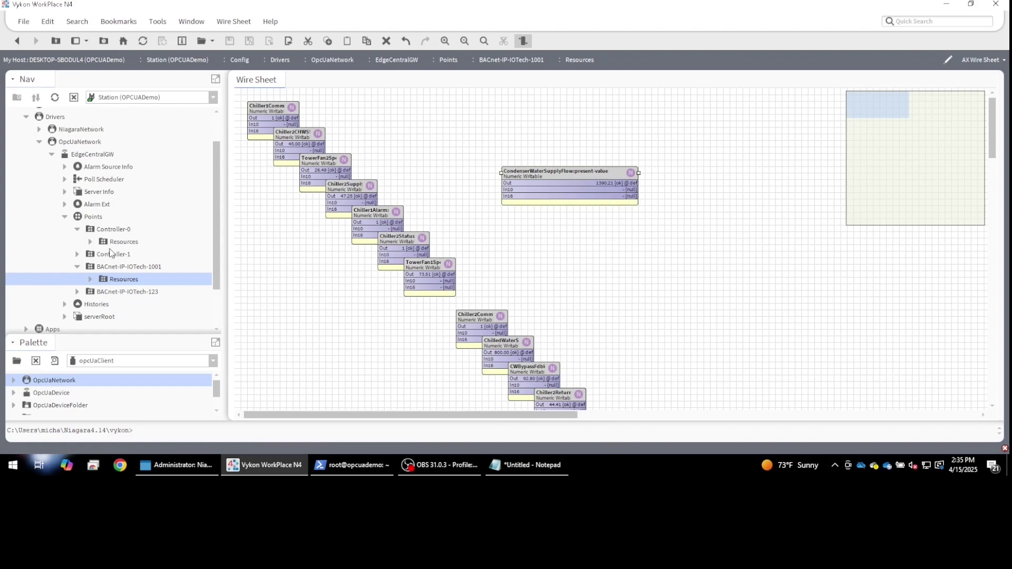
{"action": "left_click", "coordinate": [89, 242]}
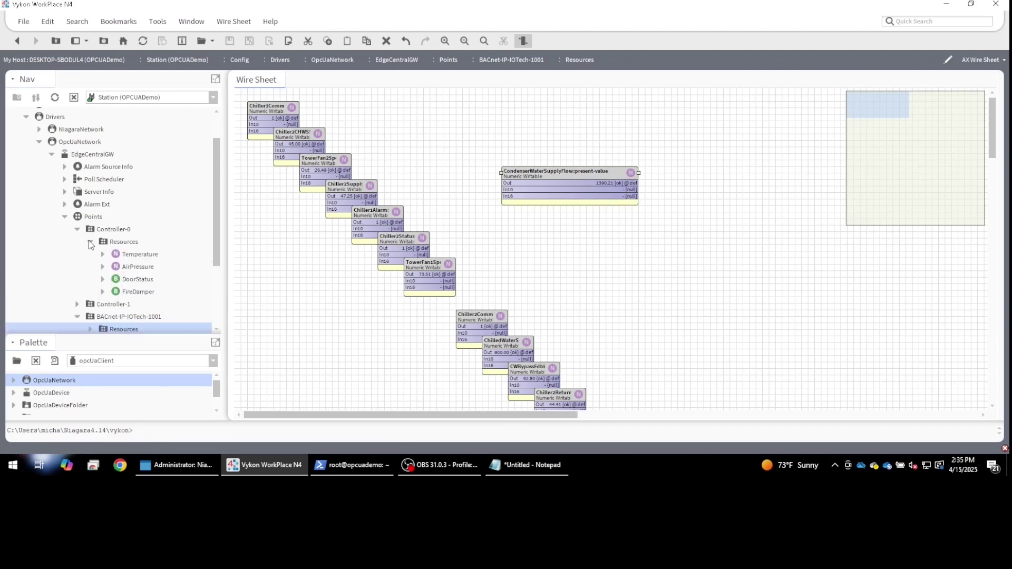
{"action": "right_click", "coordinate": [132, 267]}
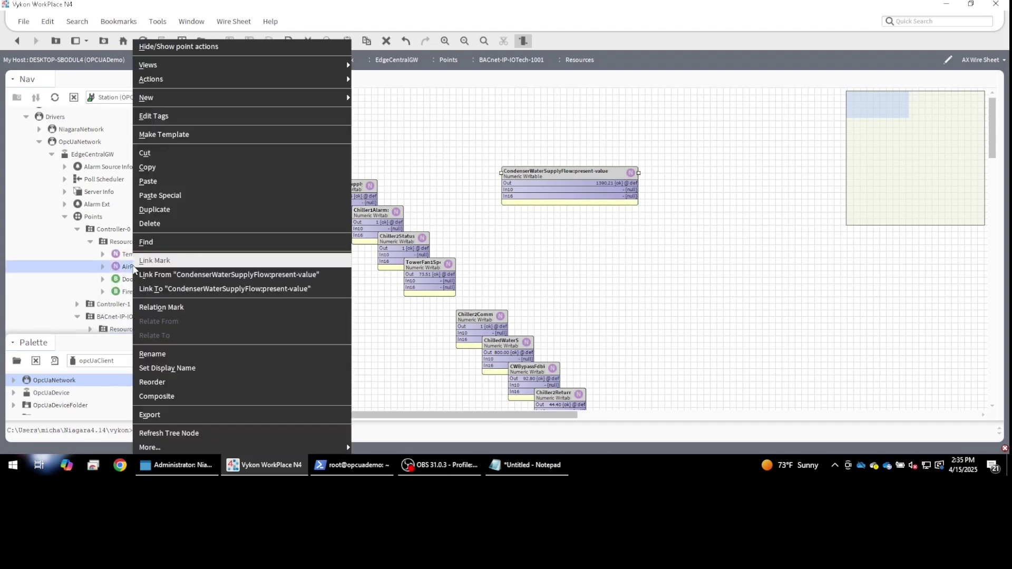
{"action": "left_click", "coordinate": [180, 274]}
{"action": "left_click", "coordinate": [389, 180]}
{"action": "left_click", "coordinate": [402, 152]}
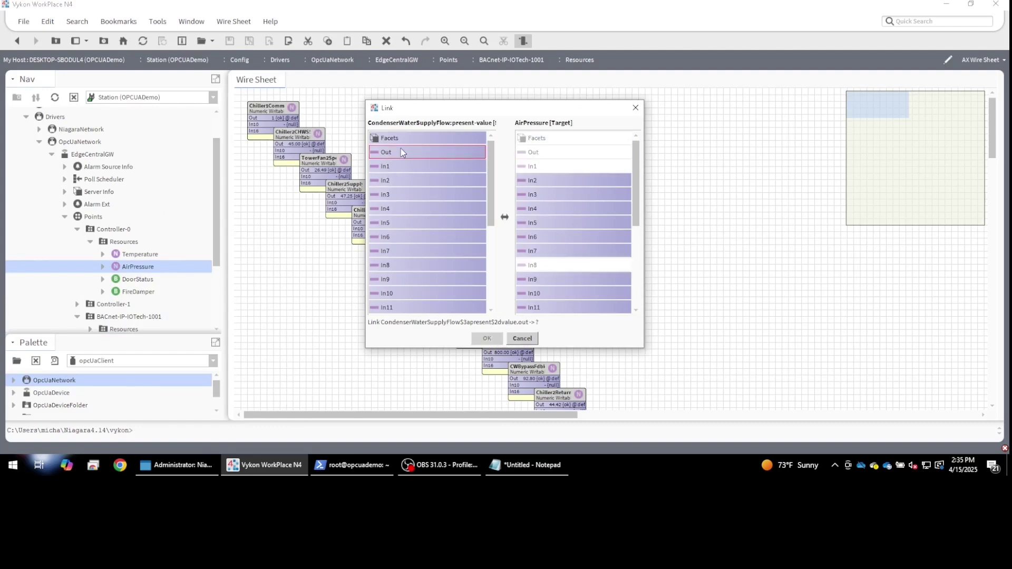
{"action": "double_click", "coordinate": [535, 293]}
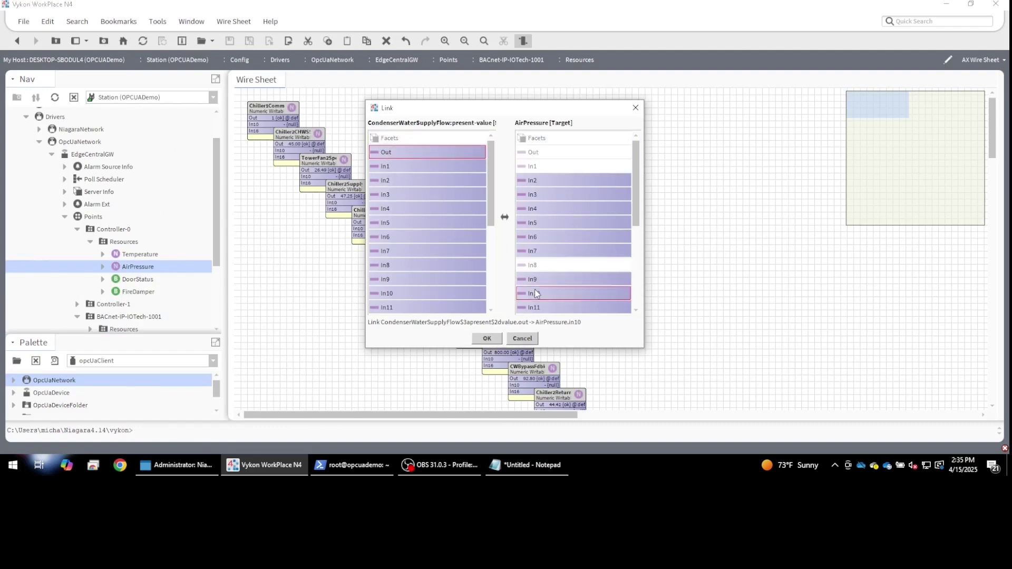
Step: Check the linked AirPressure value in the point manager of Controller-0's Resources folder, and collapse that folder in the navigation tree
{"action": "double_click", "coordinate": [124, 241]}
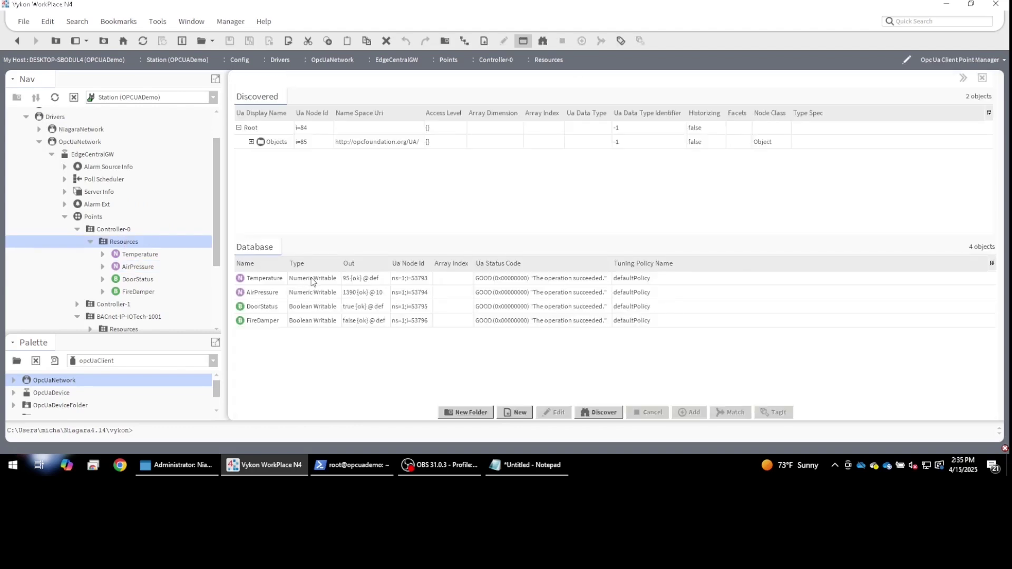
{"action": "left_click", "coordinate": [91, 242]}
{"action": "left_click", "coordinate": [113, 231]}
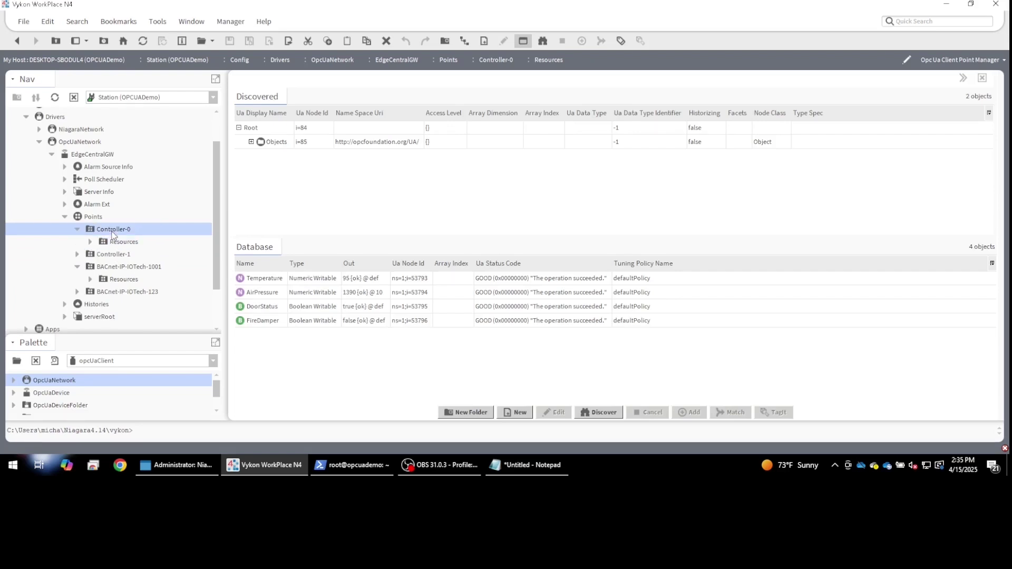
{"action": "left_click", "coordinate": [116, 255]}
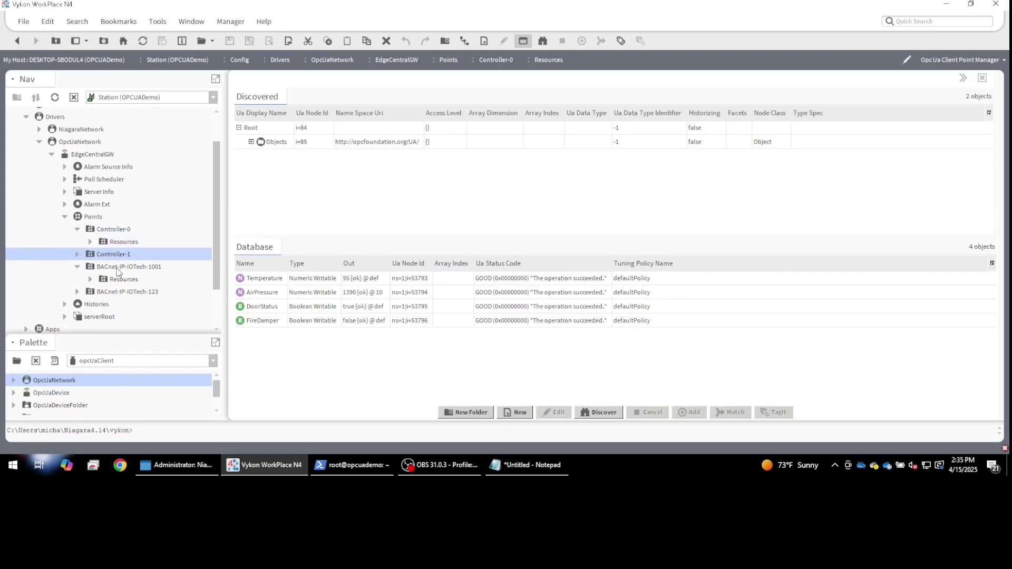
{"action": "left_click", "coordinate": [119, 268]}
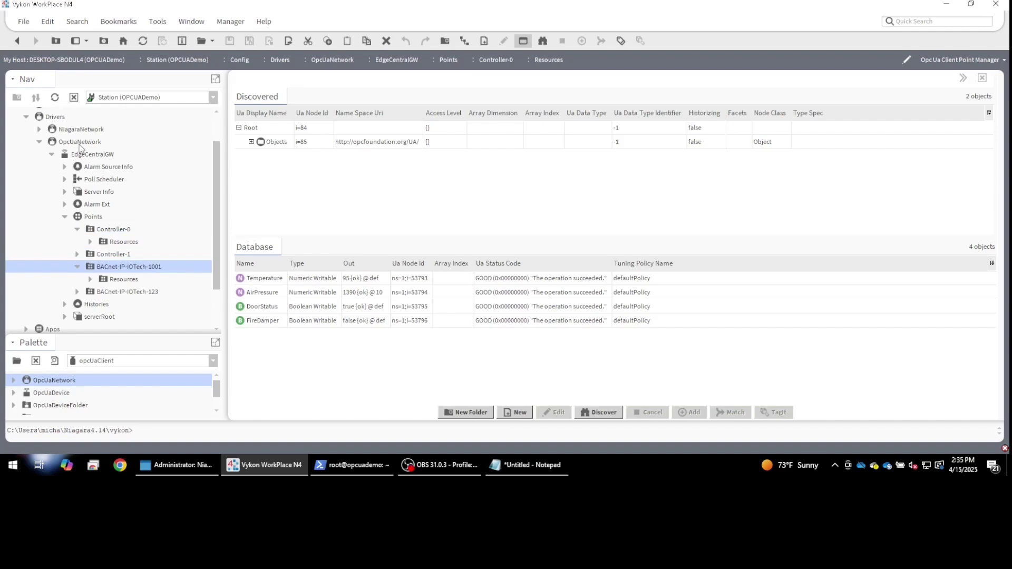
{"action": "left_click", "coordinate": [80, 143]}
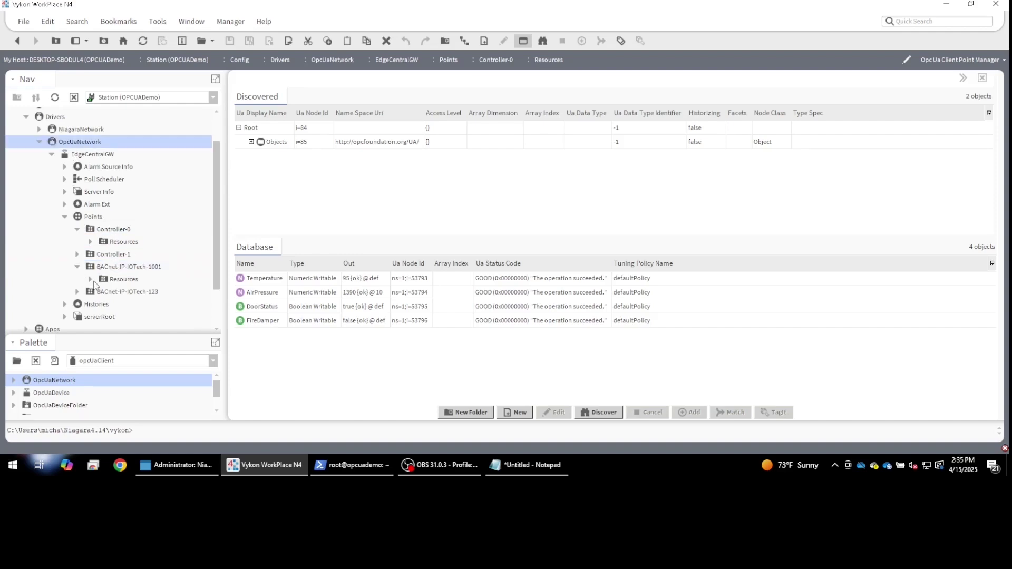
Step: Open the AX Property Sheet of BACnet-IP-IOTech-1001's Chiller1Command:present-value point and collapse its Proxy Ext to examine the priority inputs
{"action": "left_click", "coordinate": [90, 279]}
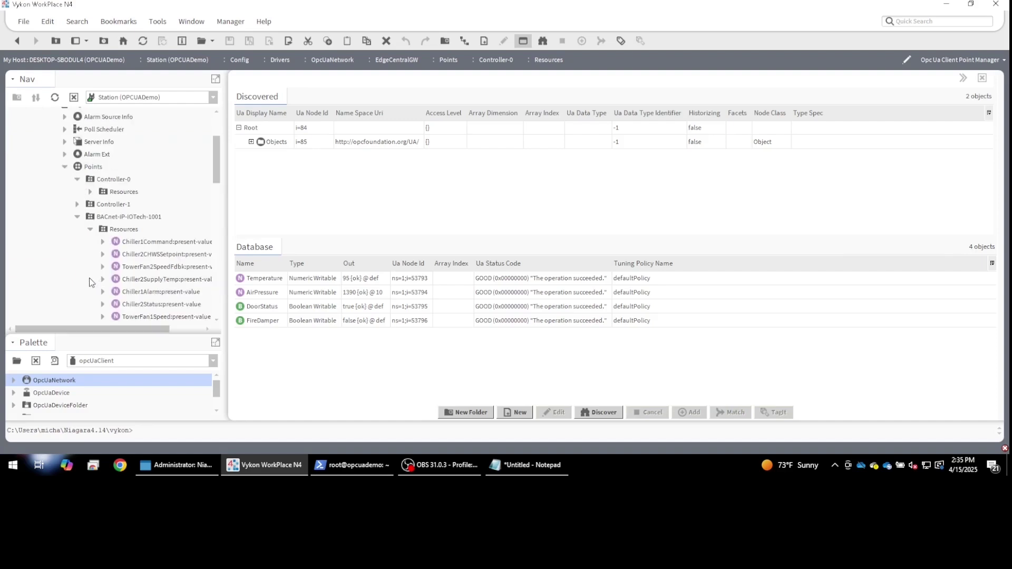
{"action": "left_click", "coordinate": [103, 241]}
{"action": "right_click", "coordinate": [135, 242]}
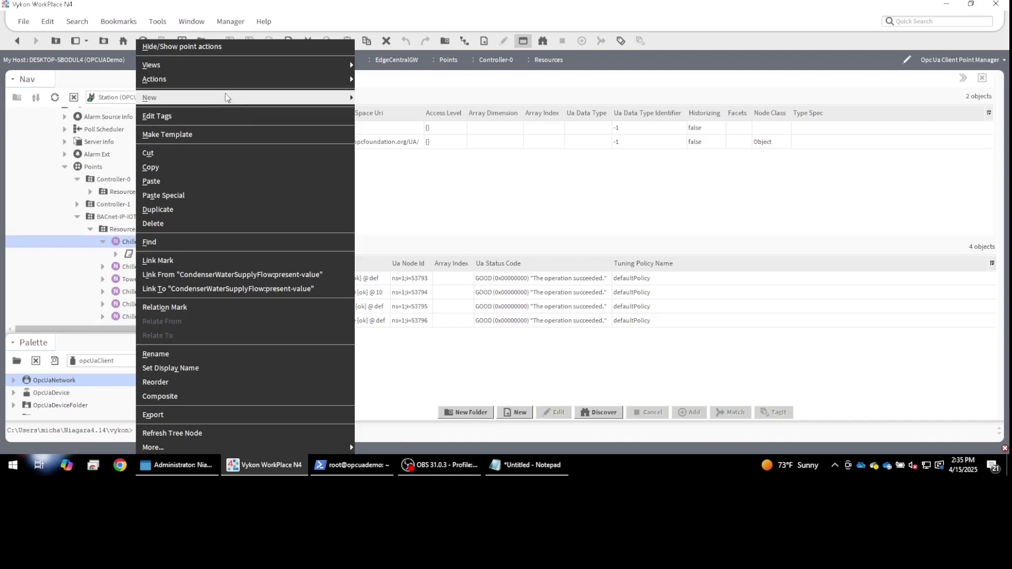
{"action": "mouse_move", "coordinate": [255, 72]}
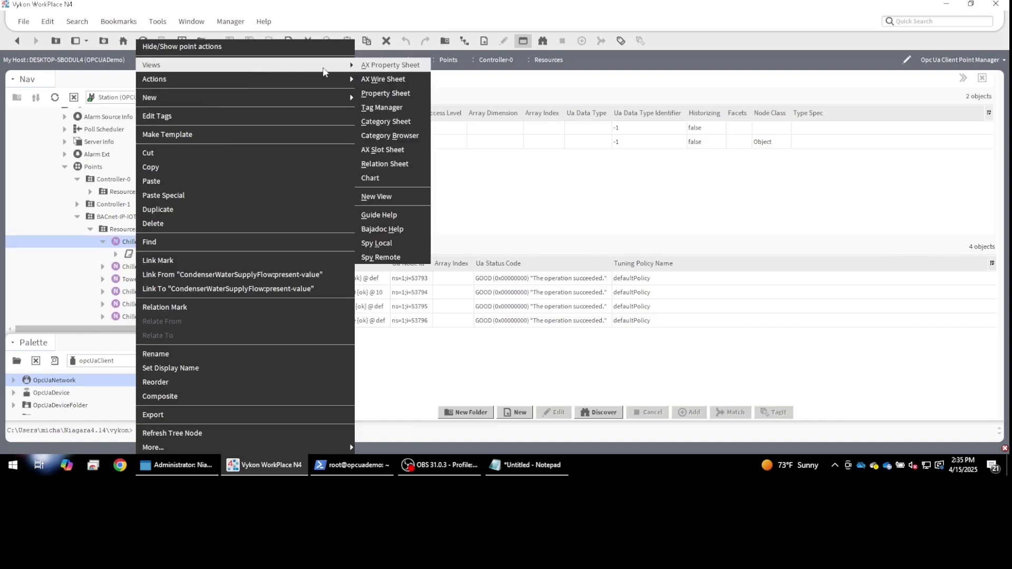
{"action": "left_click", "coordinate": [390, 67]}
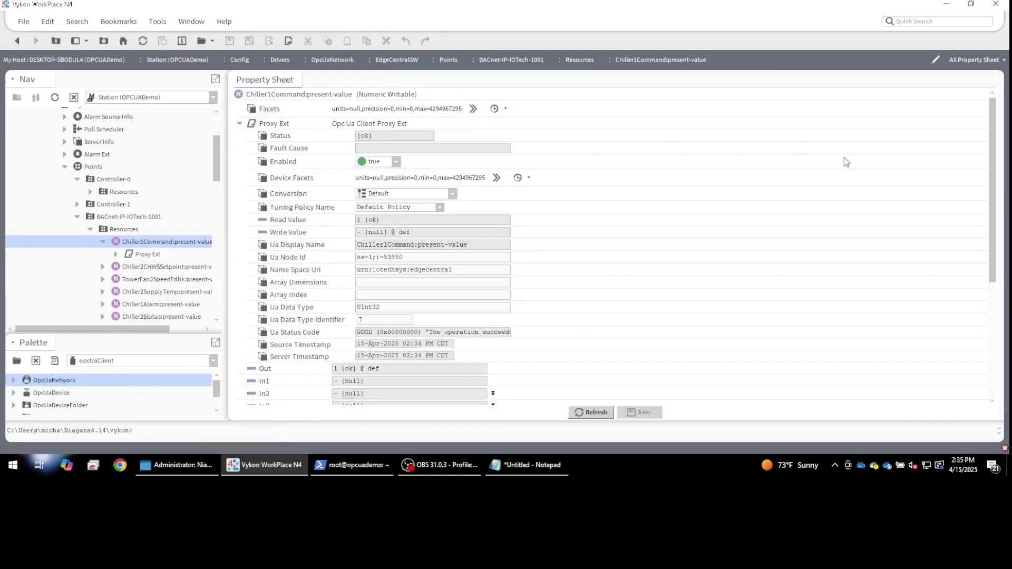
{"action": "mouse_move", "coordinate": [994, 181]}
{"action": "left_mouse_down"}
{"action": "mouse_move", "coordinate": [986, 216]}
{"action": "mouse_move", "coordinate": [986, 180]}
{"action": "left_mouse_up"}
{"action": "left_click", "coordinate": [241, 126]}
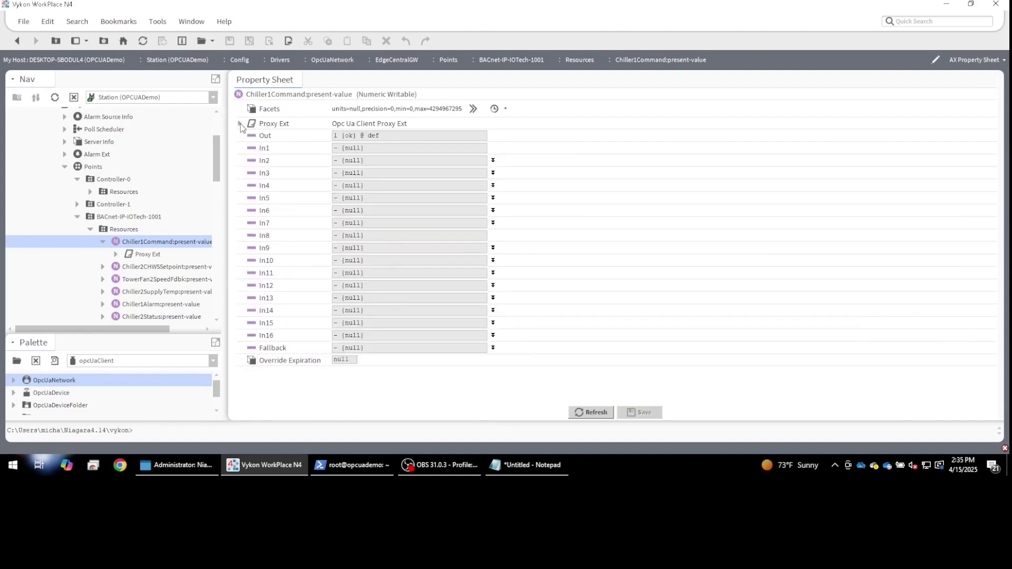
{"action": "right_click", "coordinate": [280, 94]}
{"action": "mouse_move", "coordinate": [361, 117]}
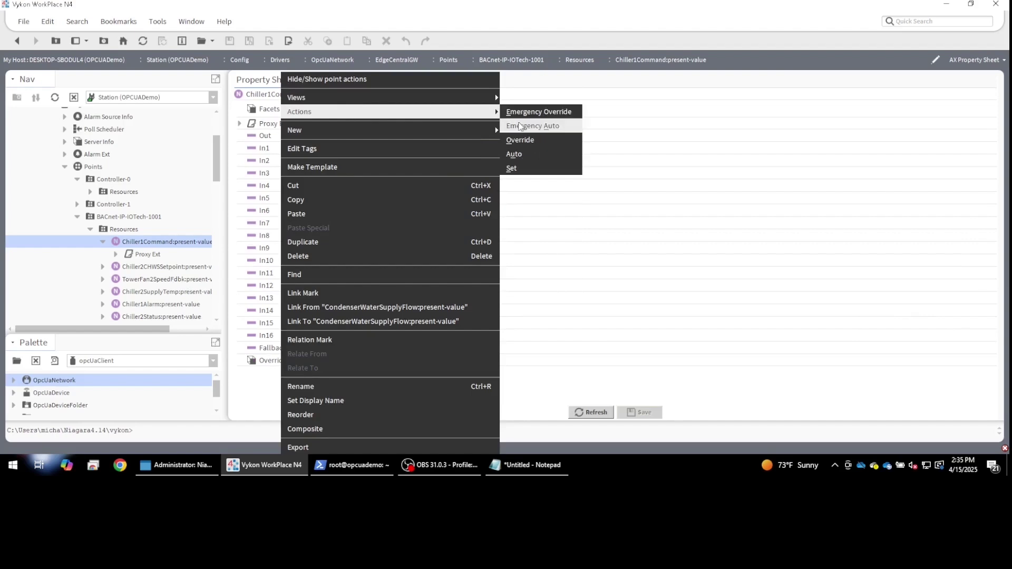
{"action": "left_click", "coordinate": [520, 140]}
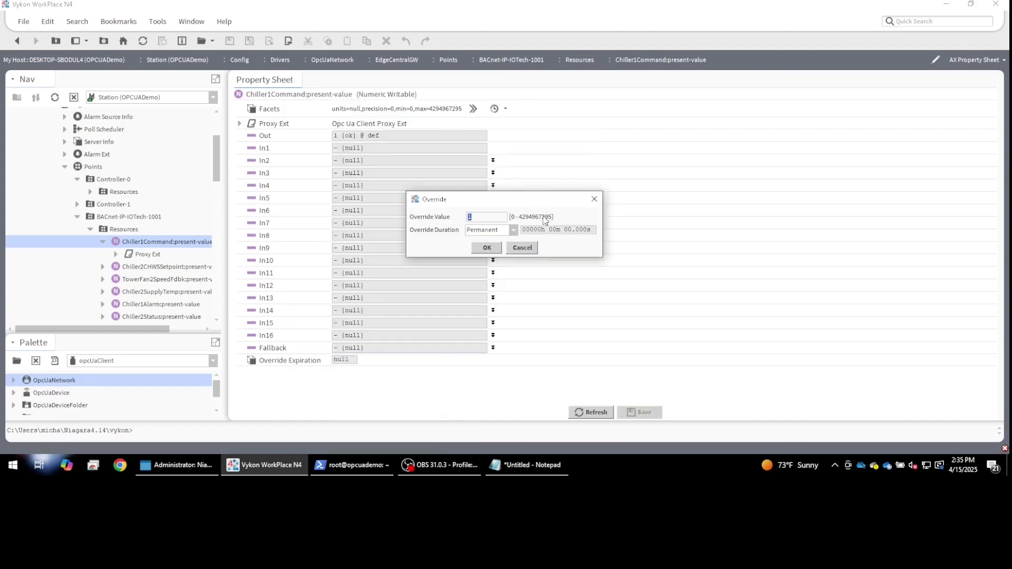
{"action": "left_click", "coordinate": [594, 199]}
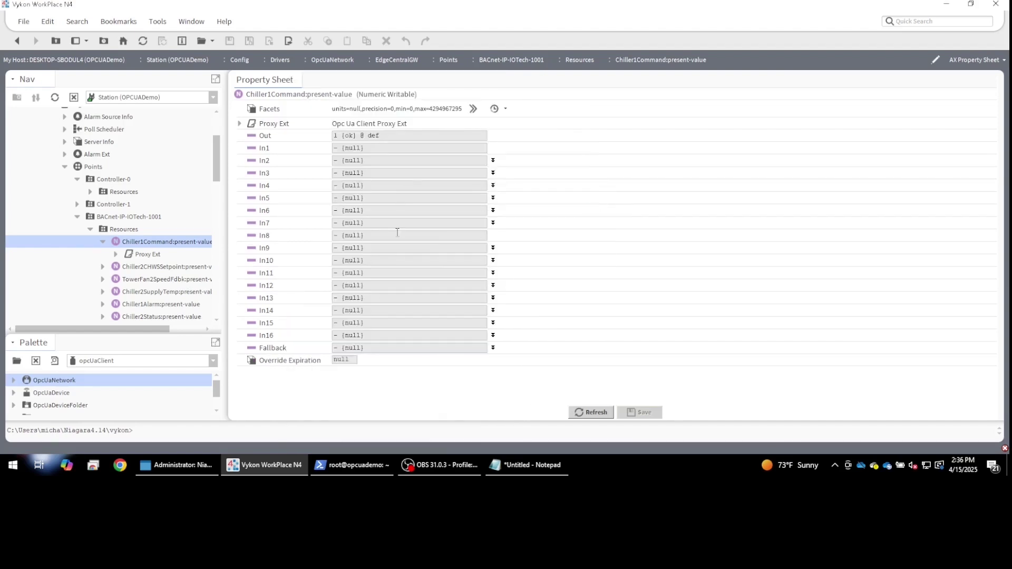
Step: Permanently override Controller-0's Temperature point with a value of 50 from its Resources point manager, and widen the Out column
{"action": "left_click", "coordinate": [91, 193]}
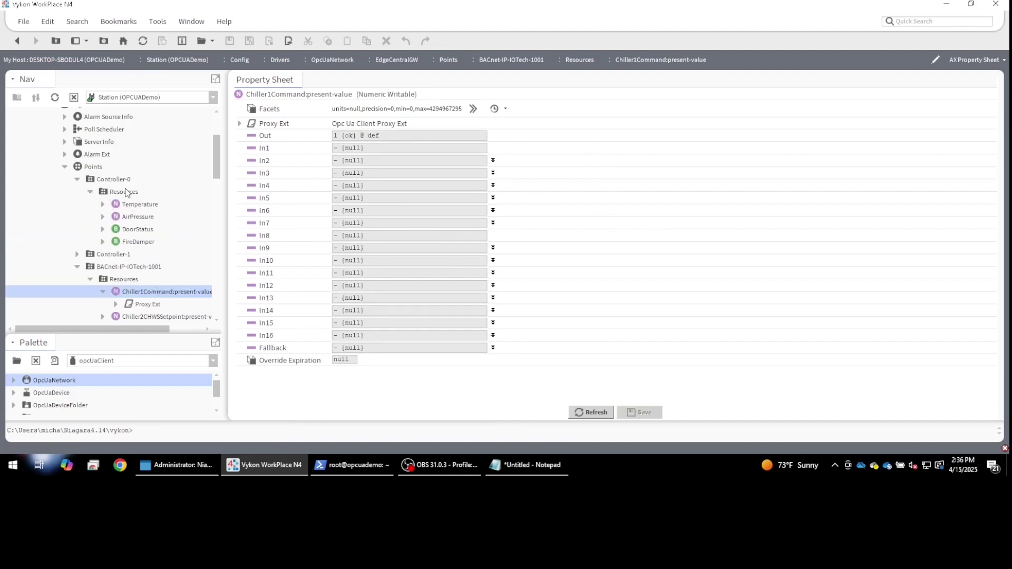
{"action": "double_click", "coordinate": [126, 192]}
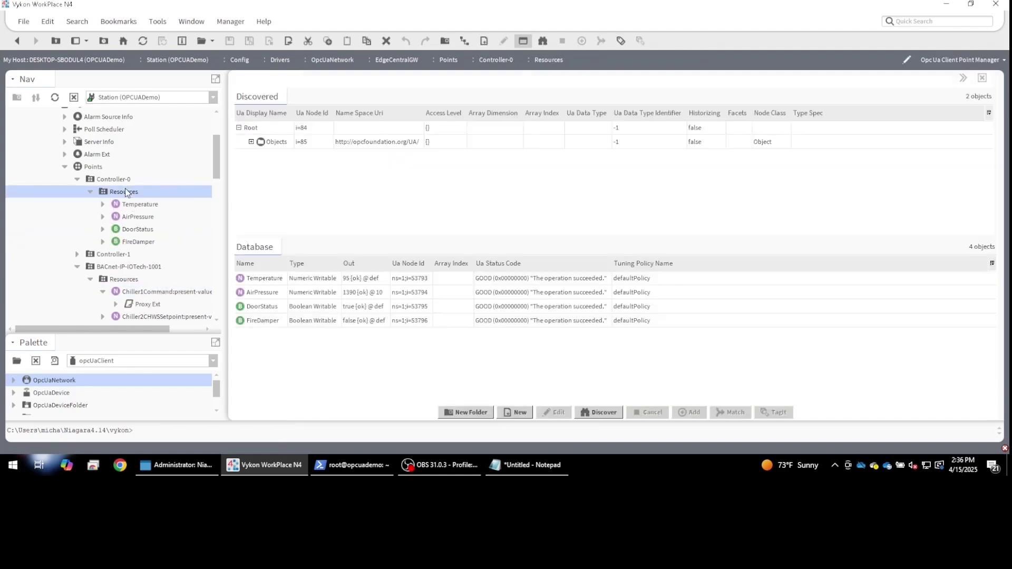
{"action": "right_click", "coordinate": [275, 284]}
{"action": "mouse_move", "coordinate": [421, 80]}
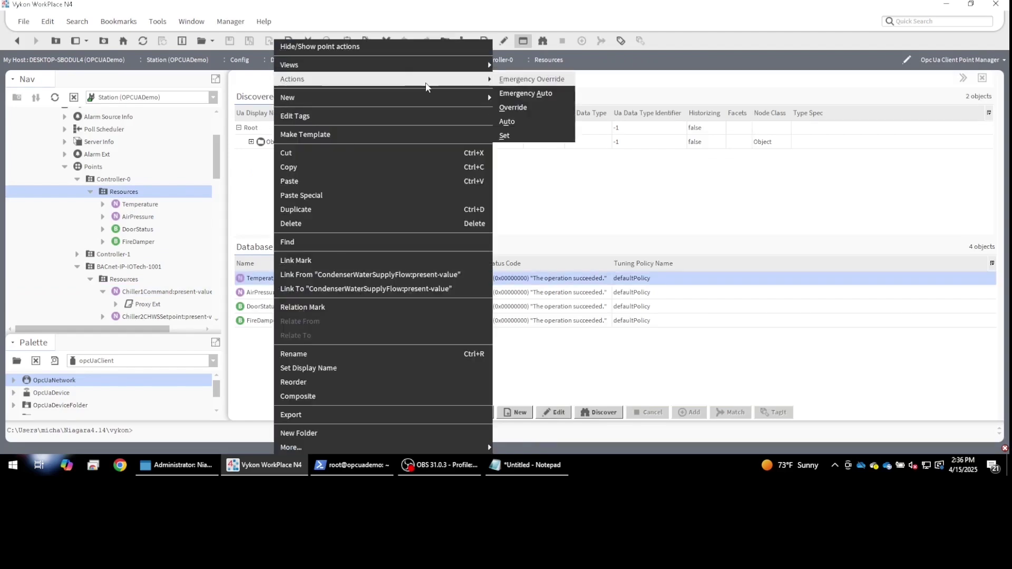
{"action": "left_click", "coordinate": [510, 103]}
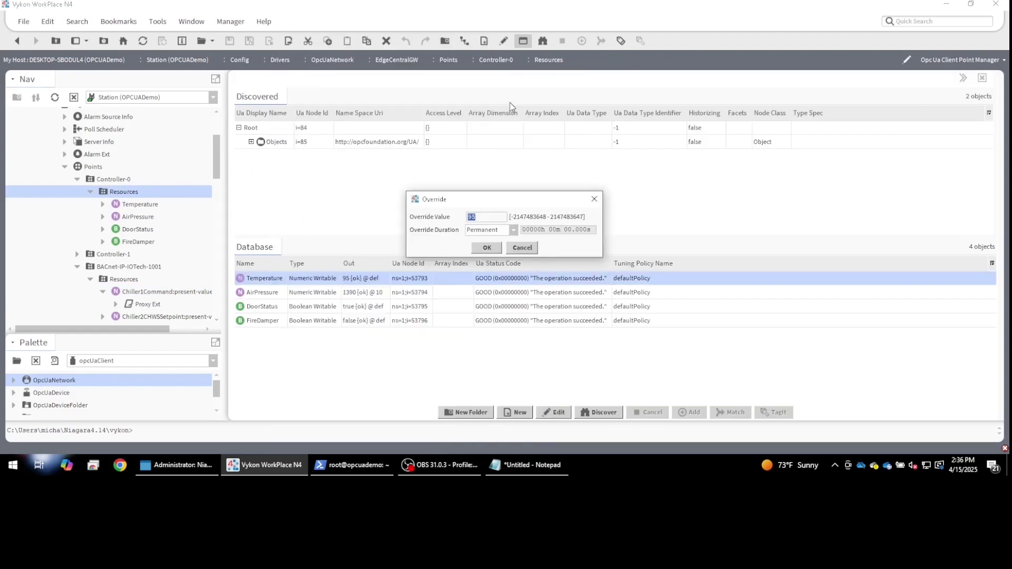
{"action": "key", "text": "Return"}
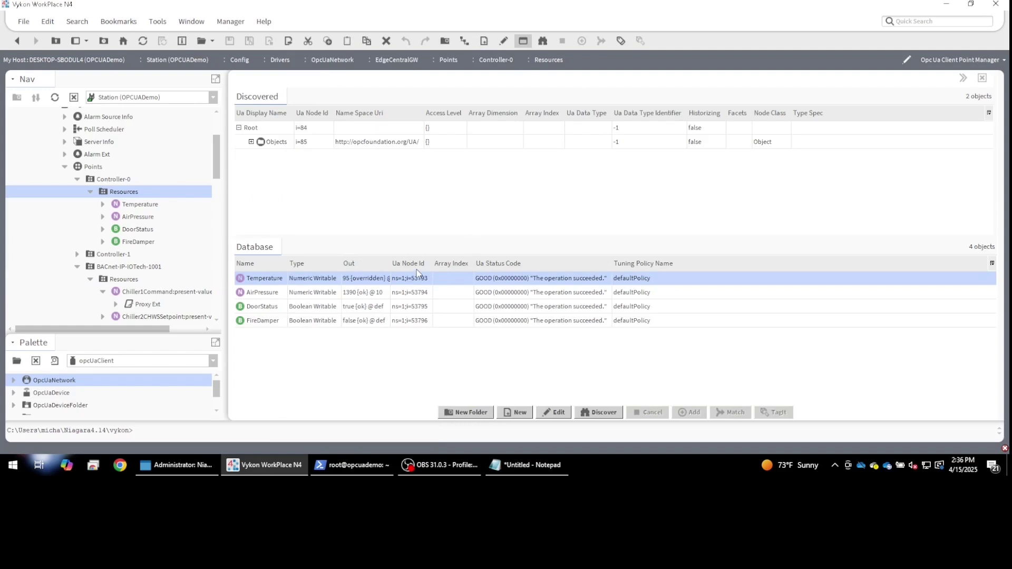
{"action": "left_click_drag", "start_coordinate": [388, 262], "coordinate": [418, 262]}
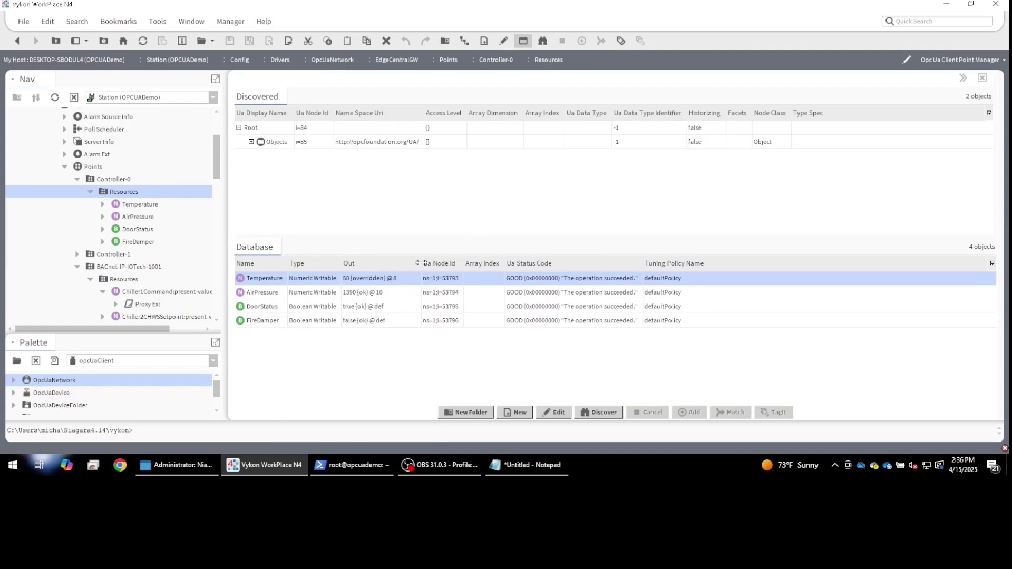
Step: Release the override on Controller-0's Temperature point by returning it to Auto
{"action": "right_click", "coordinate": [372, 281]}
{"action": "mouse_move", "coordinate": [527, 80]}
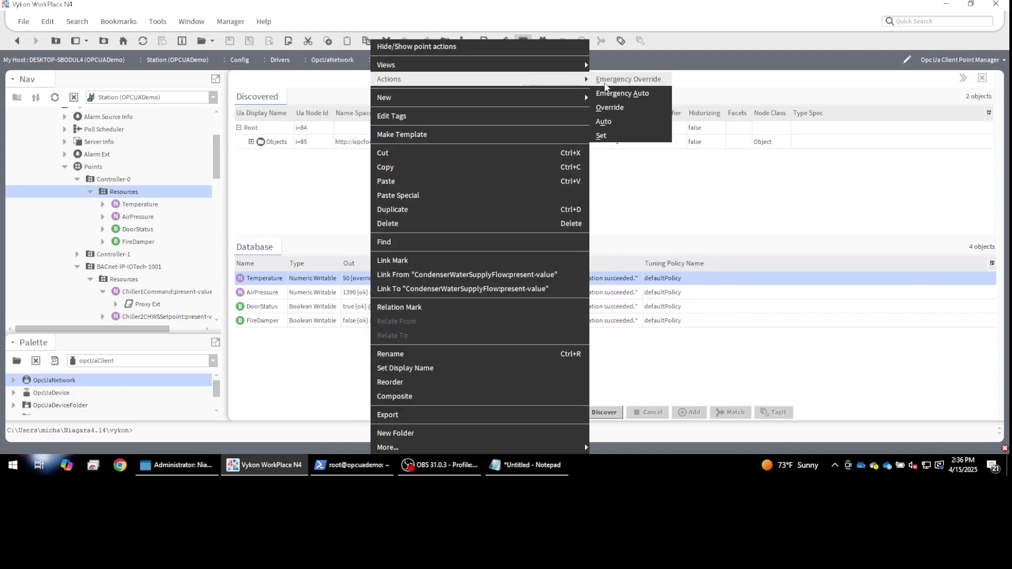
{"action": "left_click", "coordinate": [603, 121]}
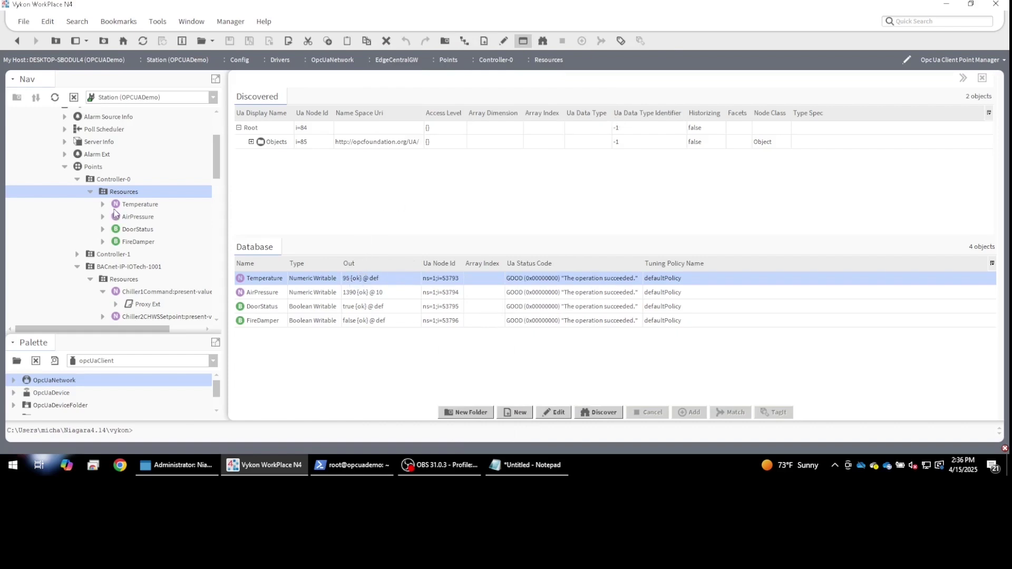
Step: Collapse the device point folders under EdgeCentralGW in the navigation tree and open the device manager of OpcUaNetwork
{"action": "left_click", "coordinate": [90, 192]}
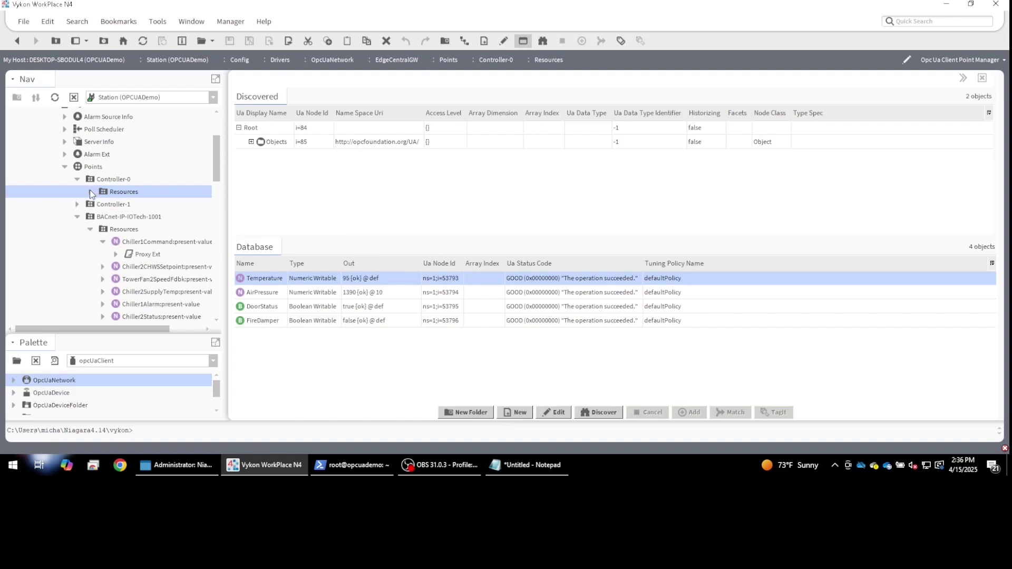
{"action": "left_click", "coordinate": [89, 229]}
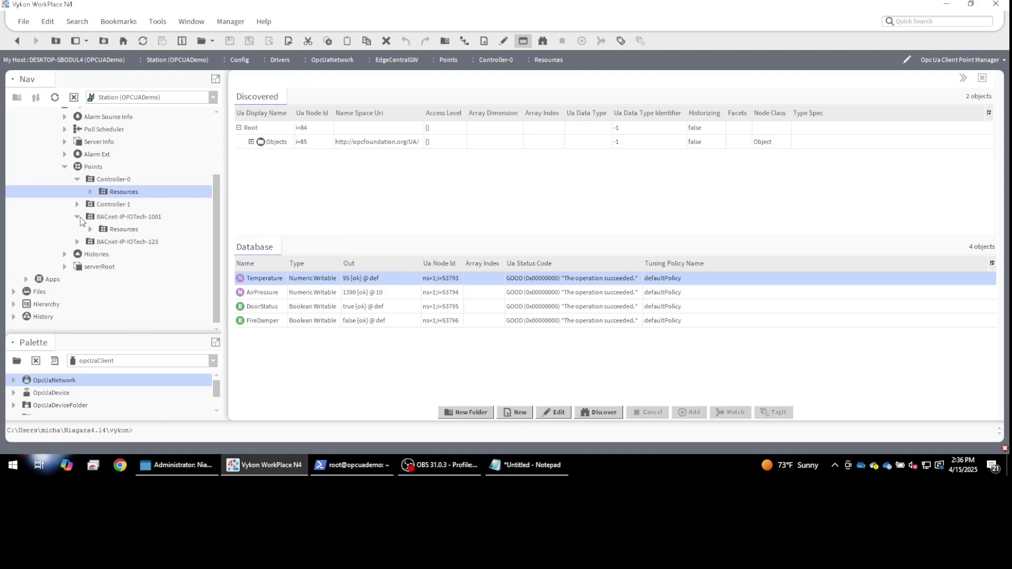
{"action": "left_click", "coordinate": [78, 217]}
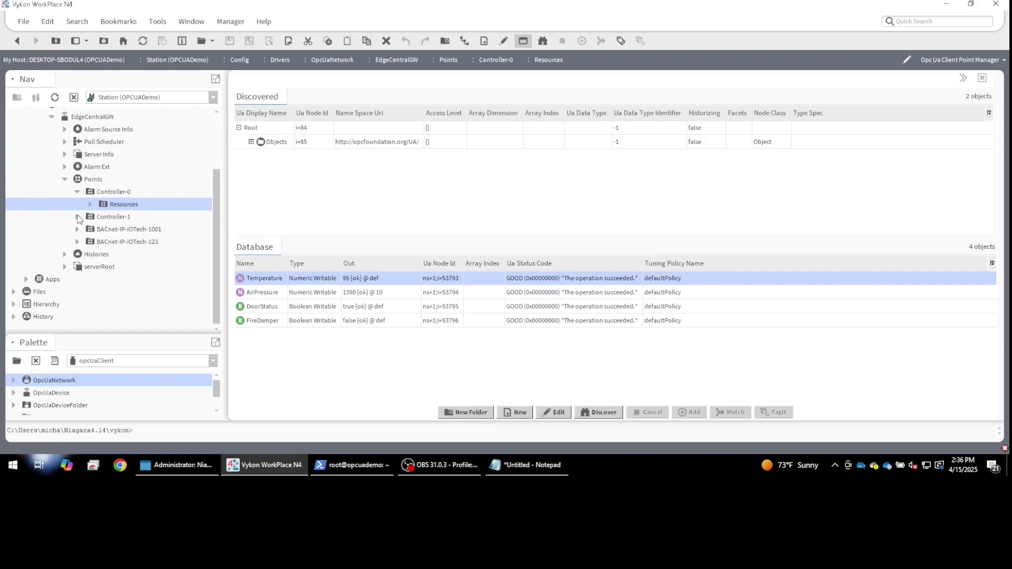
{"action": "left_click", "coordinate": [65, 180]}
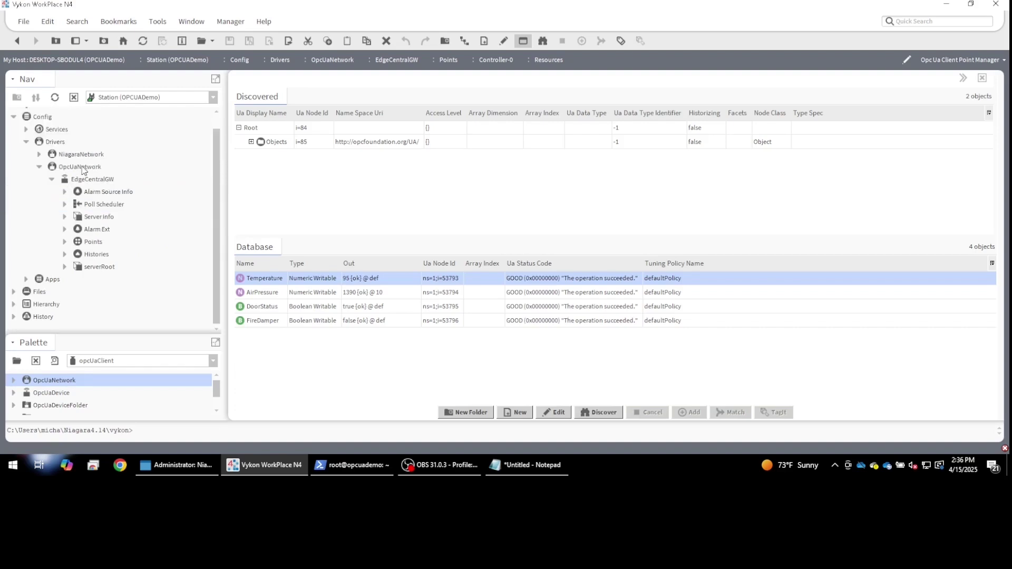
{"action": "double_click", "coordinate": [83, 168]}
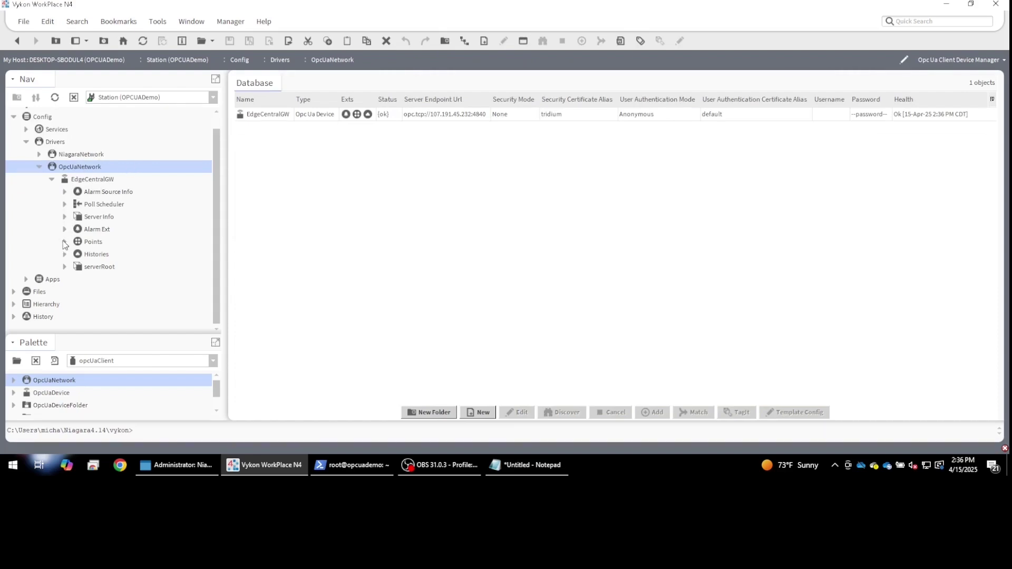
{"action": "left_click", "coordinate": [65, 242]}
{"action": "left_click", "coordinate": [78, 255]}
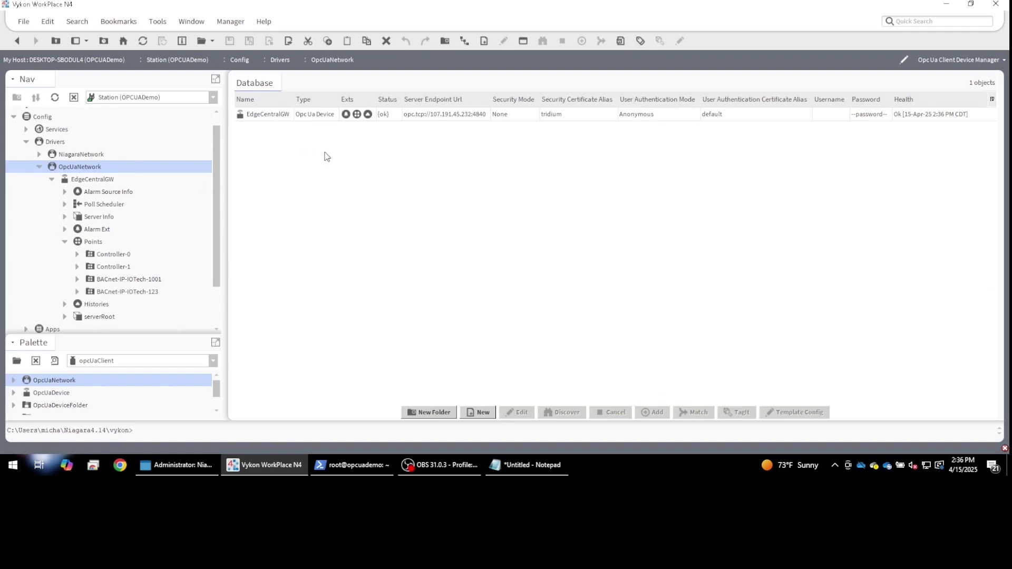
Step: Examine the Security Mode and User Authentication Mode options in EdgeCentralGW's device settings, close them without changes, and collapse its Points folder
{"action": "double_click", "coordinate": [303, 119]}
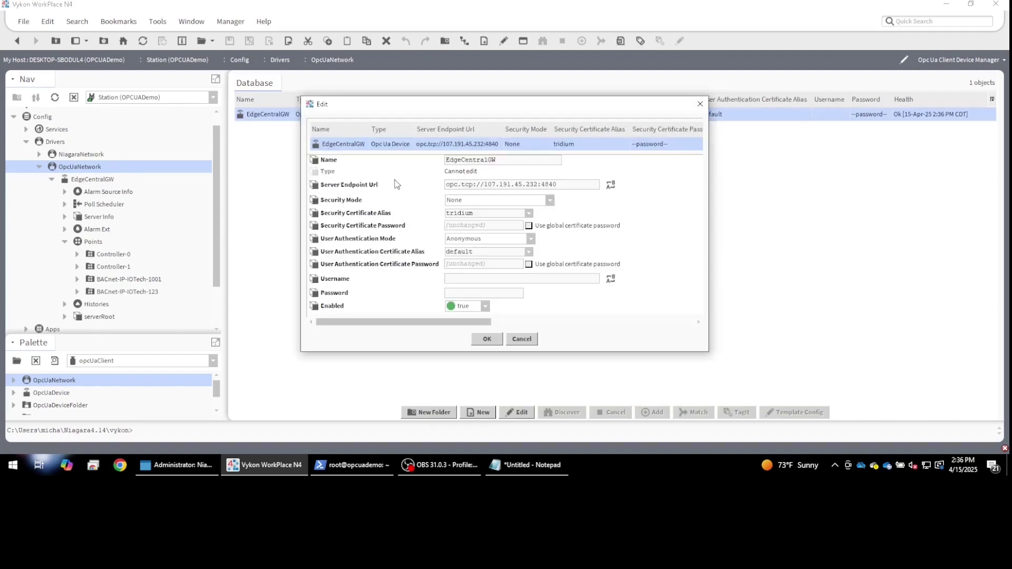
{"action": "left_click", "coordinate": [491, 201]}
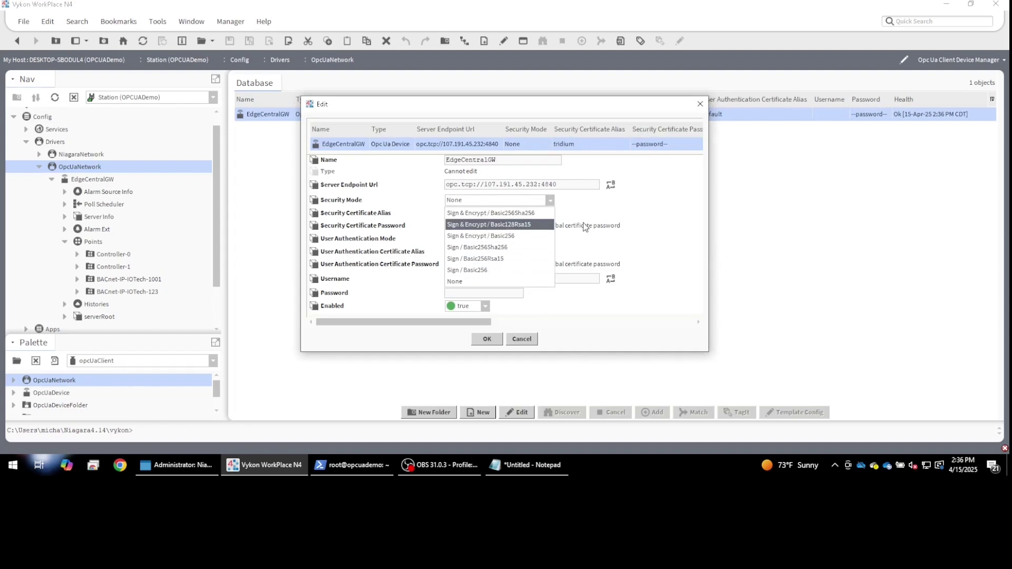
{"action": "left_click", "coordinate": [619, 213]}
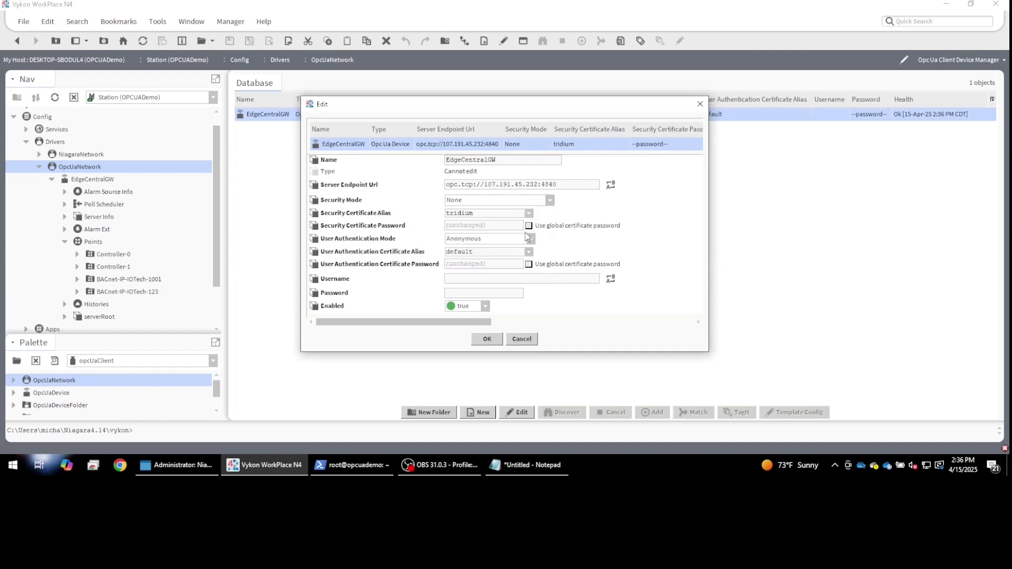
{"action": "left_click", "coordinate": [530, 239]}
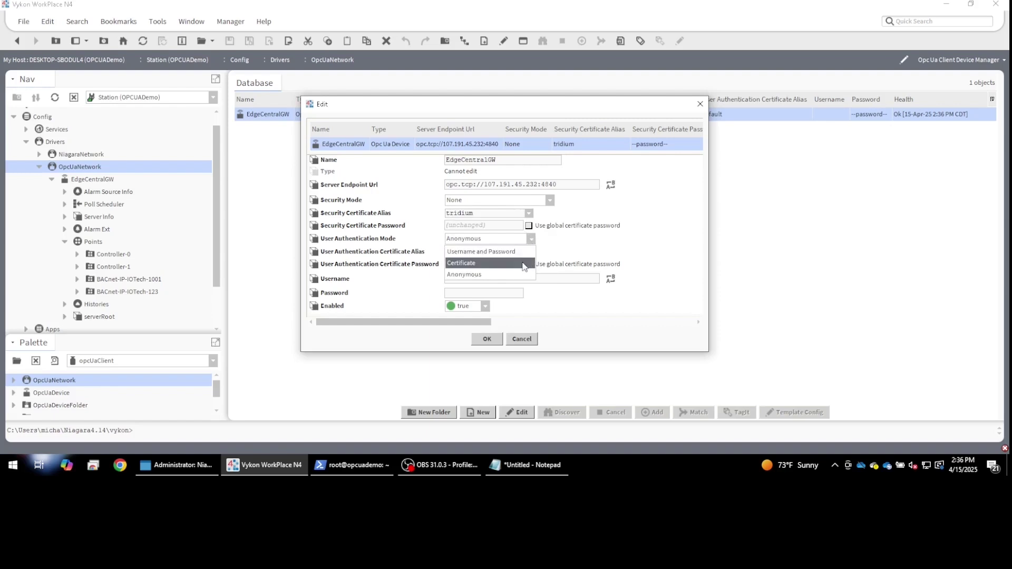
{"action": "left_click", "coordinate": [659, 247]}
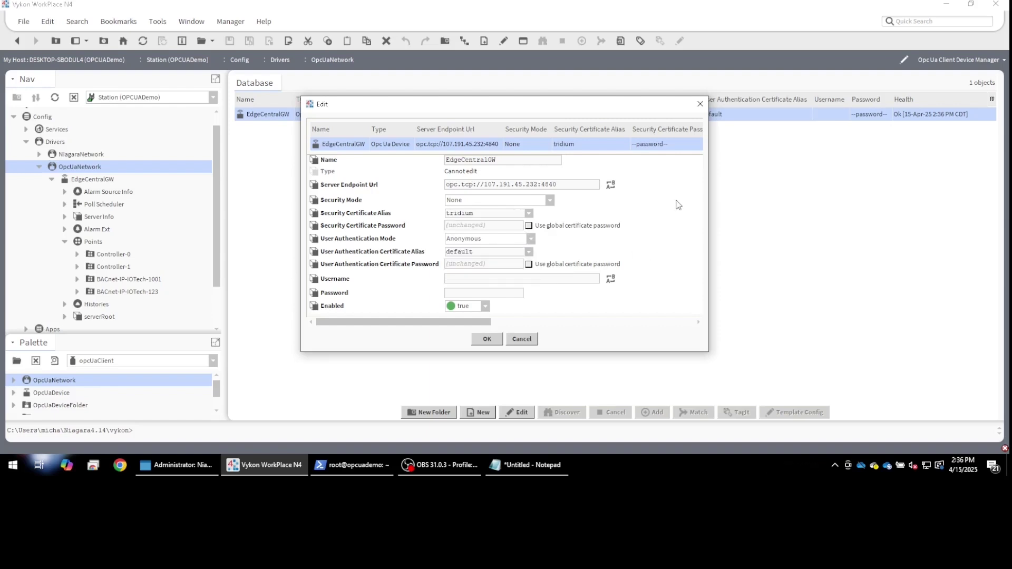
{"action": "left_click", "coordinate": [699, 105]}
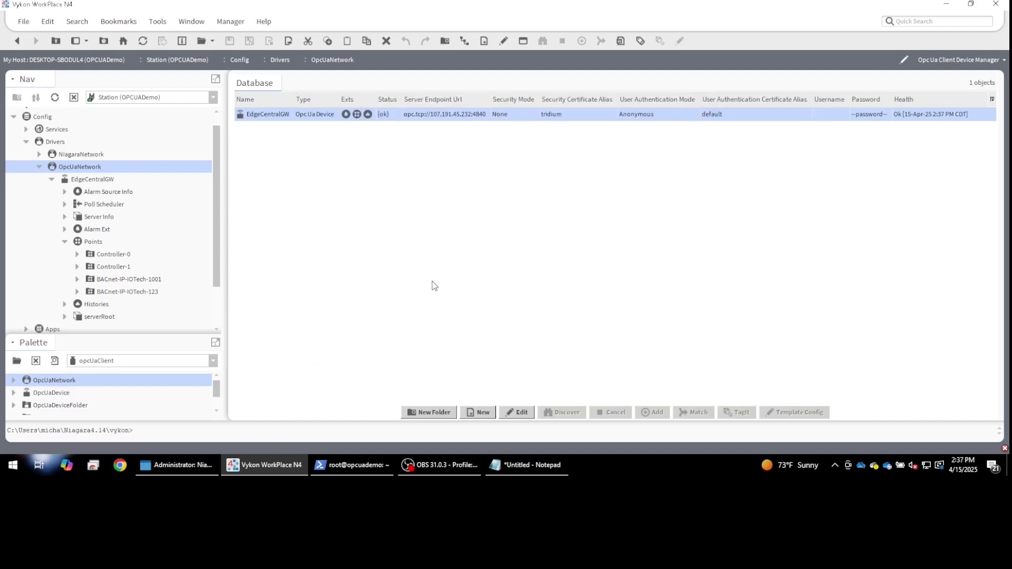
{"action": "left_click", "coordinate": [64, 242]}
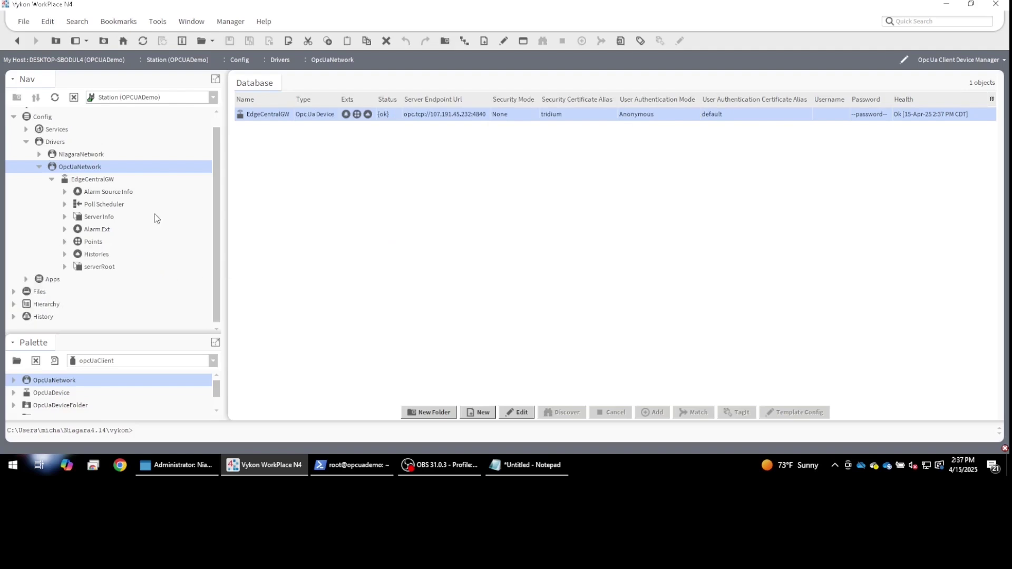